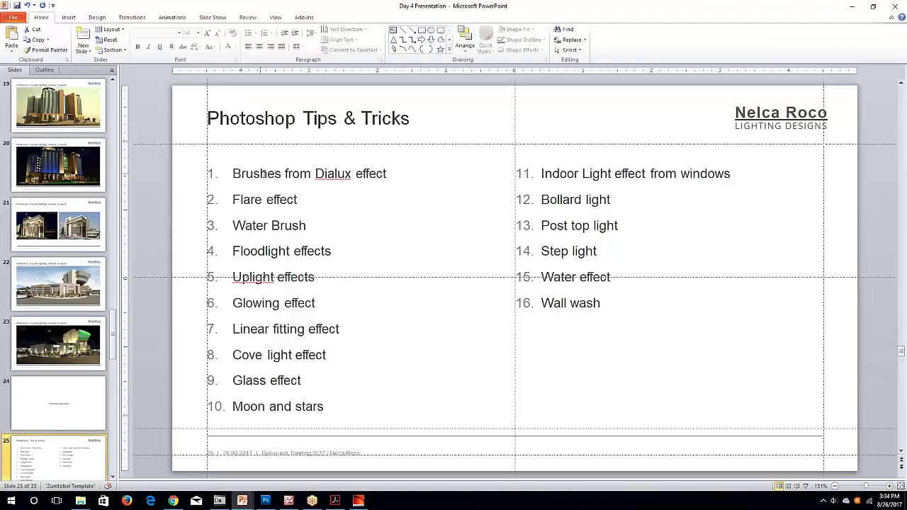
Highlight the 'Brushes from Dialux' tip on the PowerPoint slide, then bring up the Photoshop palace render.
drag(393, 177, 240, 173)
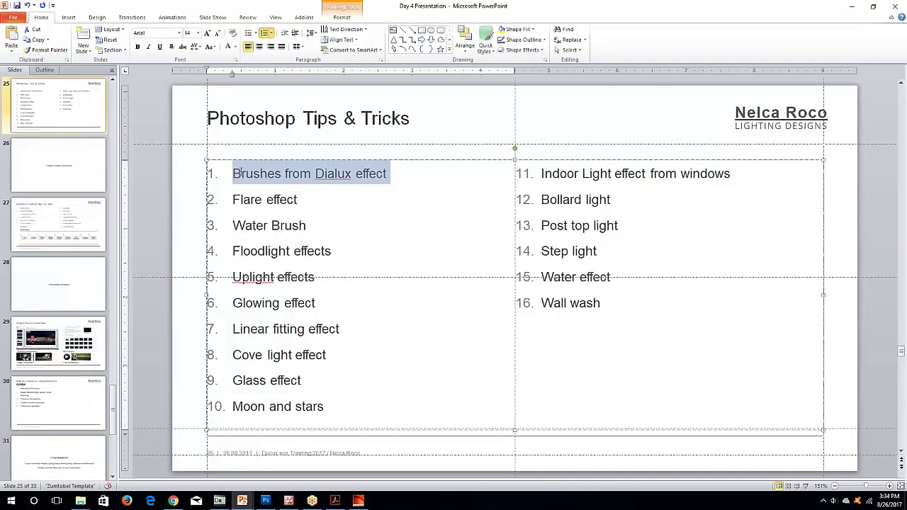
click(161, 187)
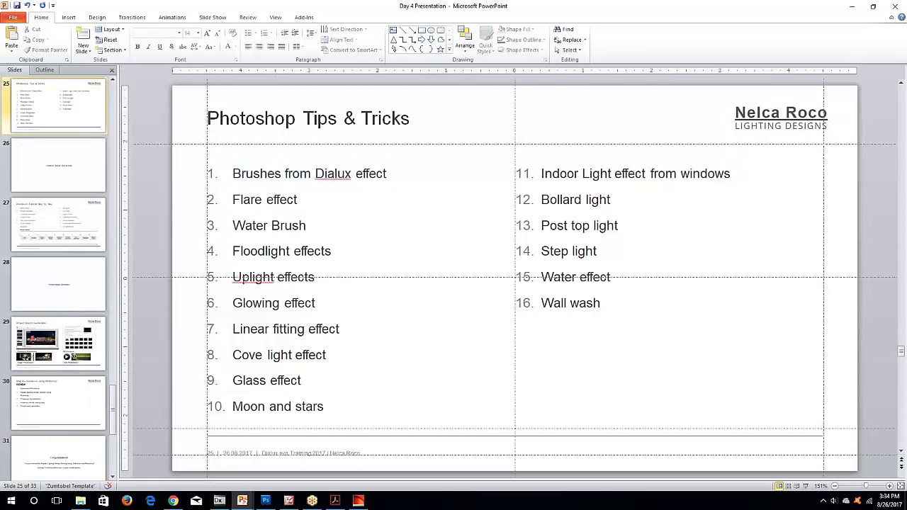
click(266, 502)
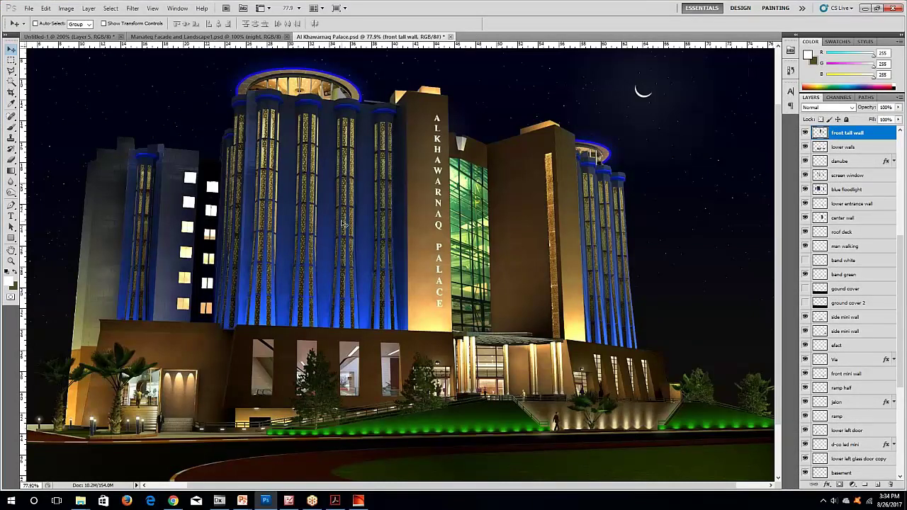
Set the Brush tool to a soft 28 px tip with 0% hardness, then switch to DIALux.
click(11, 128)
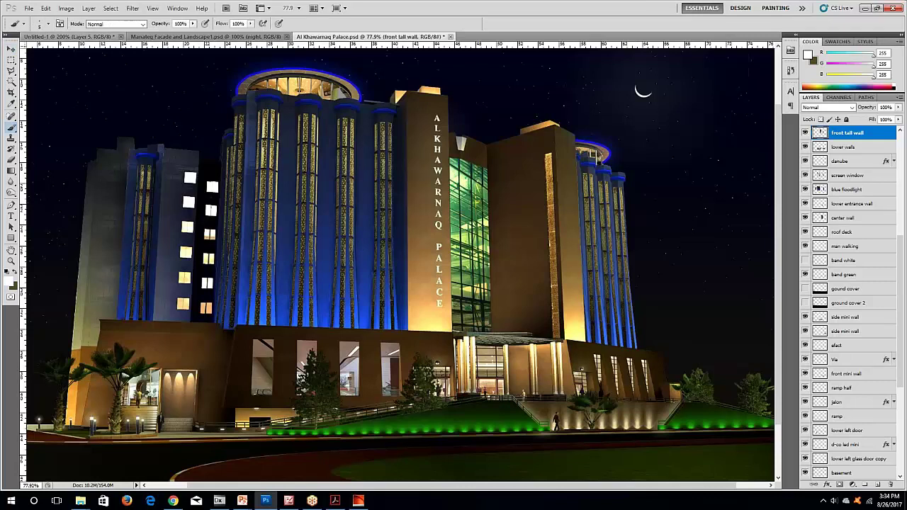
click(48, 24)
drag(108, 98, 109, 128)
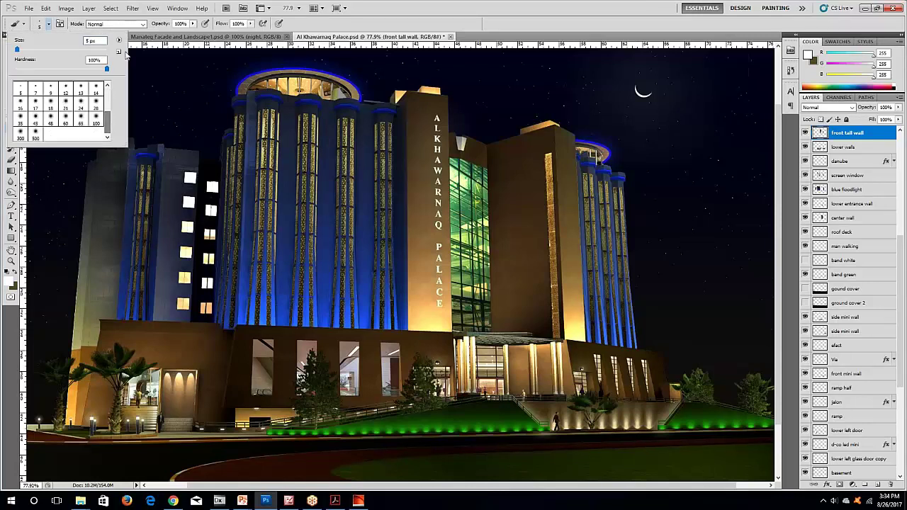
click(119, 52)
key(Escape)
click(119, 40)
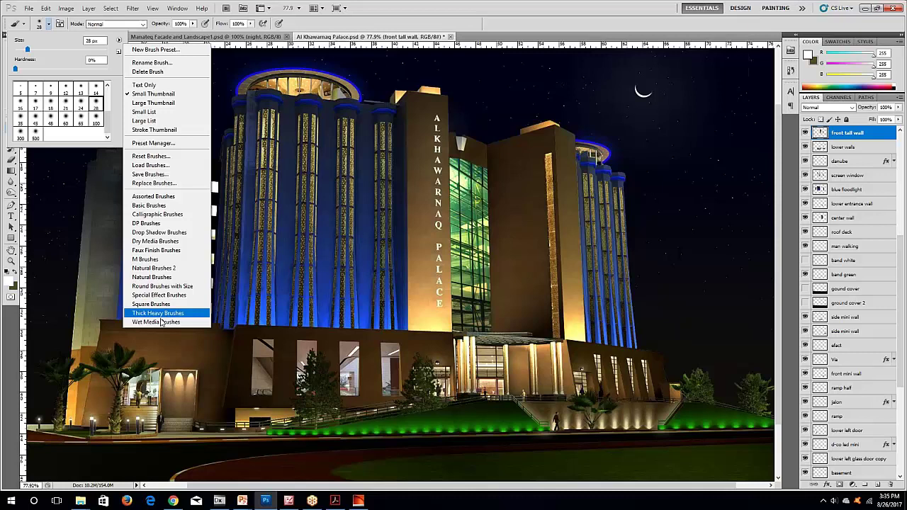
click(2, 374)
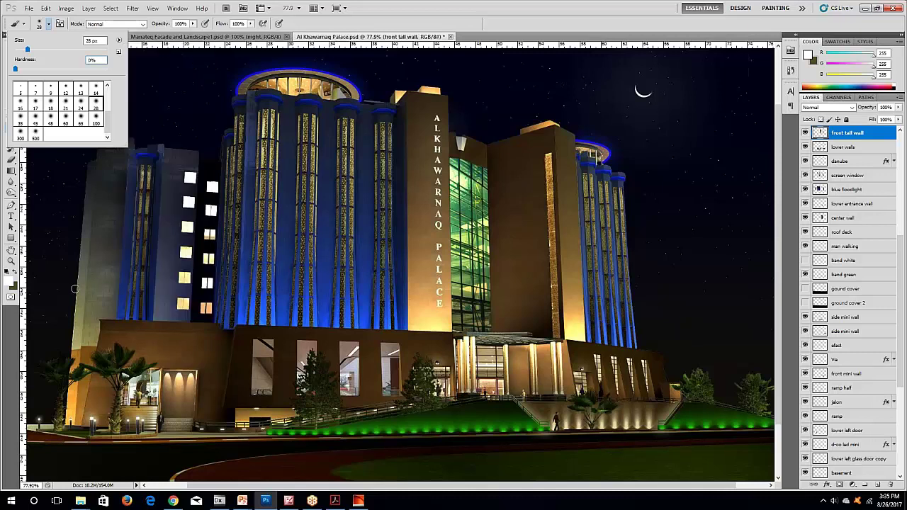
click(358, 500)
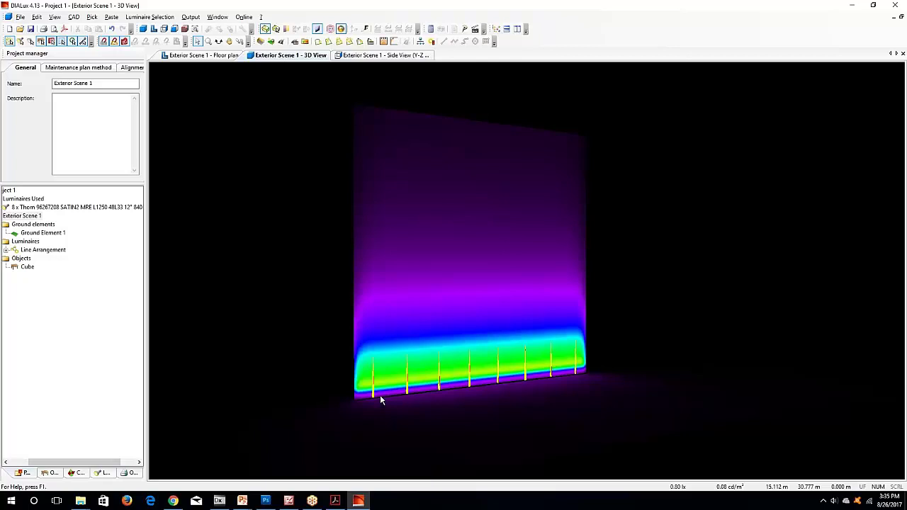
Delete the eight-luminaire line arrangement with false colour off, discarding the calculation results.
click(380, 397)
key(F9)
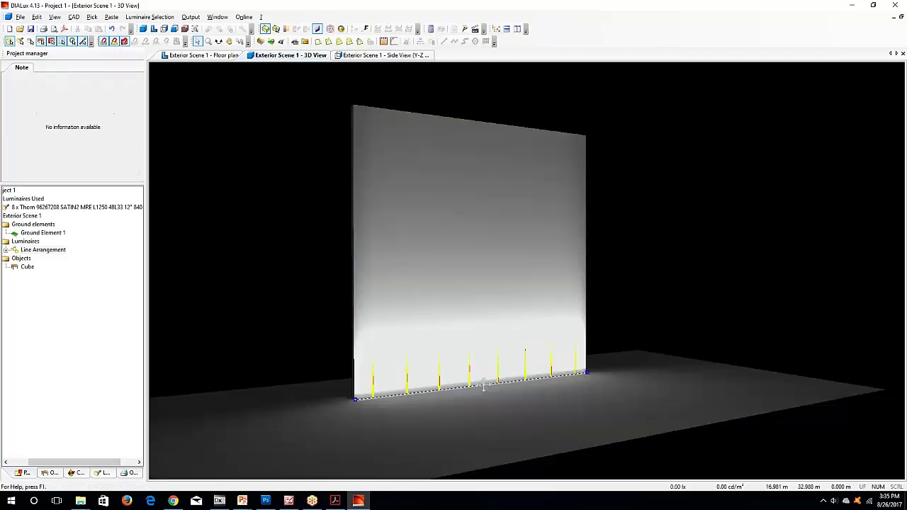
click(379, 427)
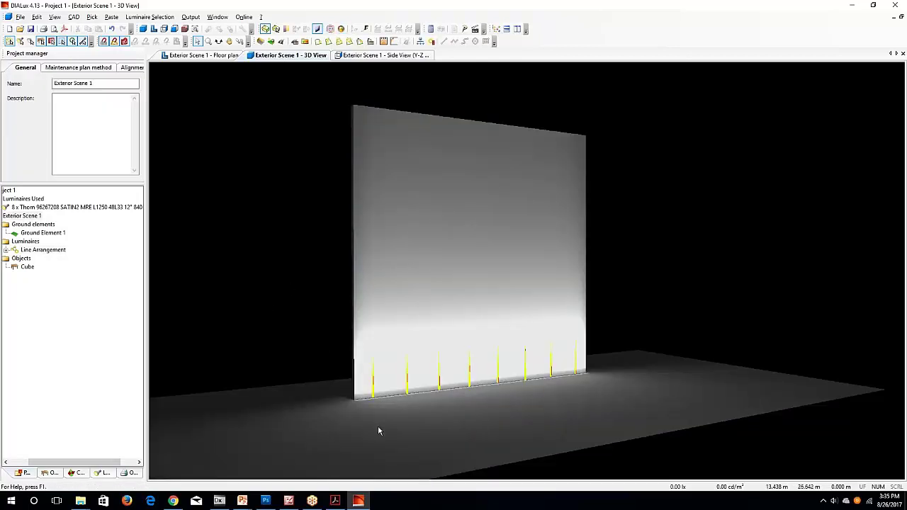
click(379, 402)
key(Delete)
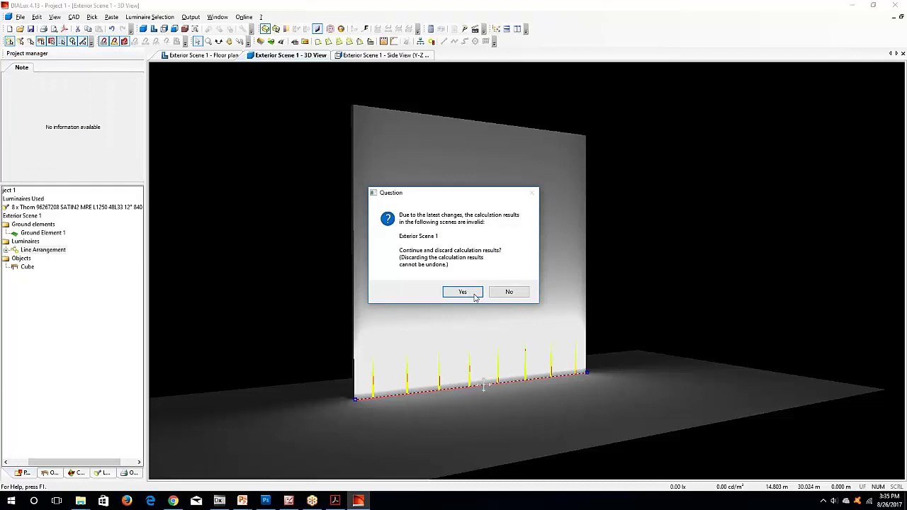
click(463, 292)
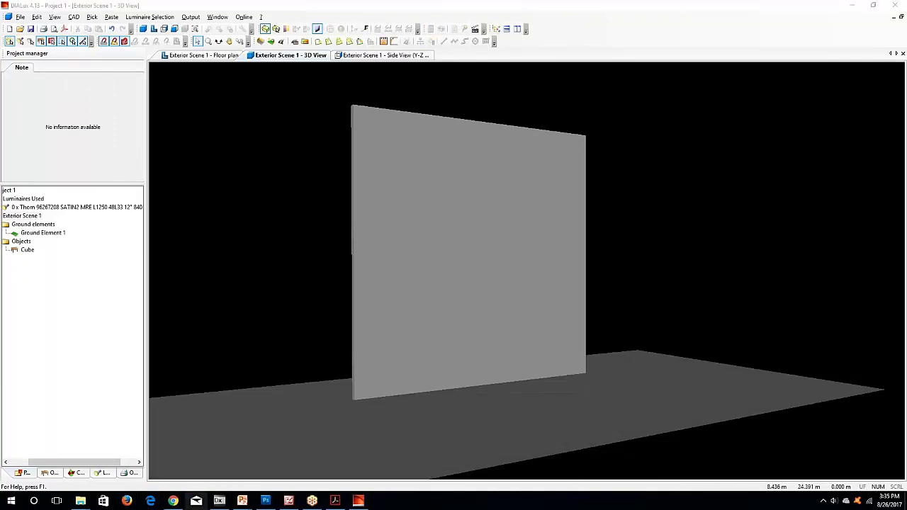
On the Thorn site, go to Recessed Architectural Floodlighting > E/Fact and expand E/Fact 1 LED Round.
click(173, 500)
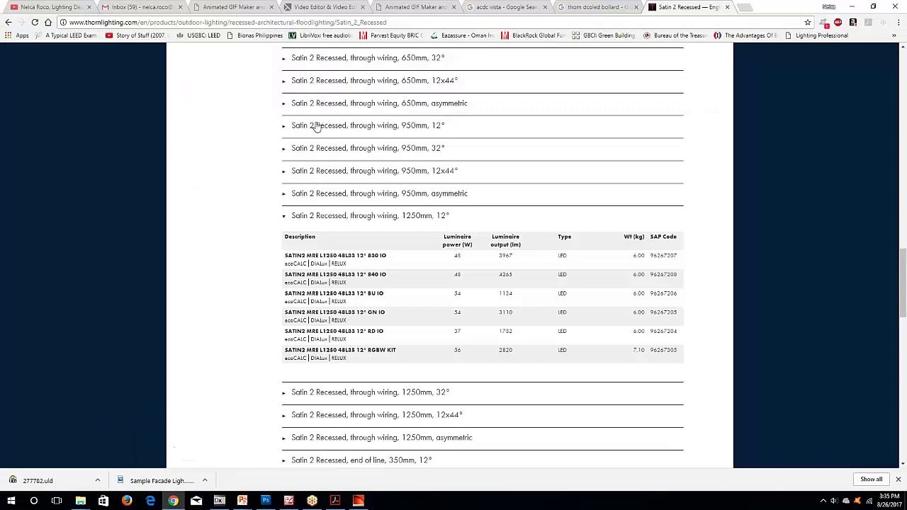
scroll(317, 125, up, 15)
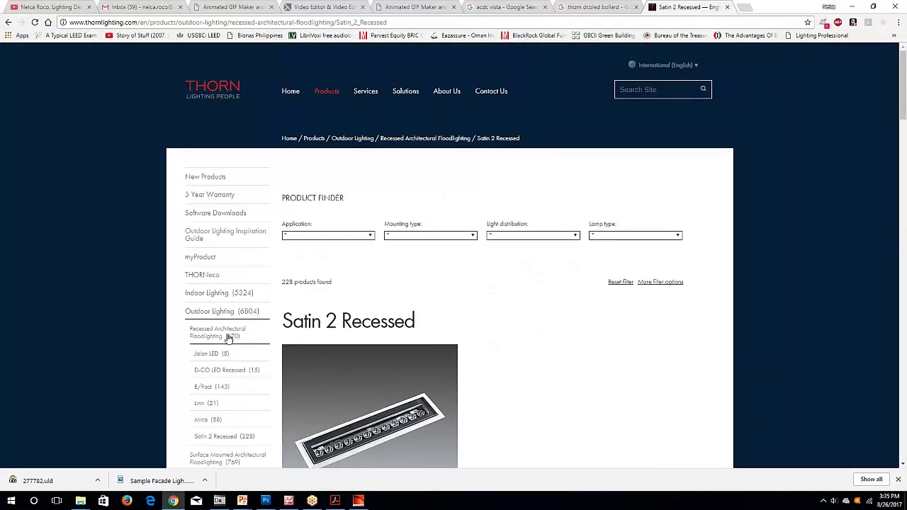
click(205, 334)
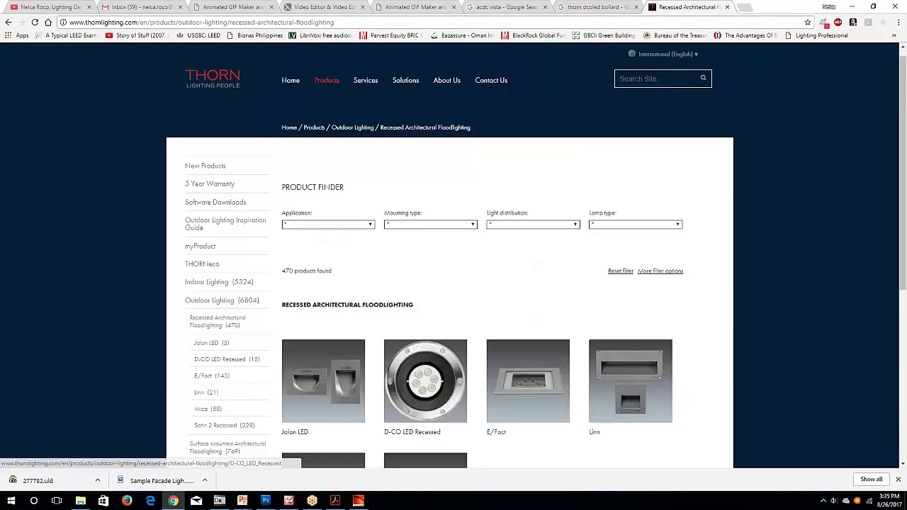
scroll(425, 284, down, 3)
click(521, 238)
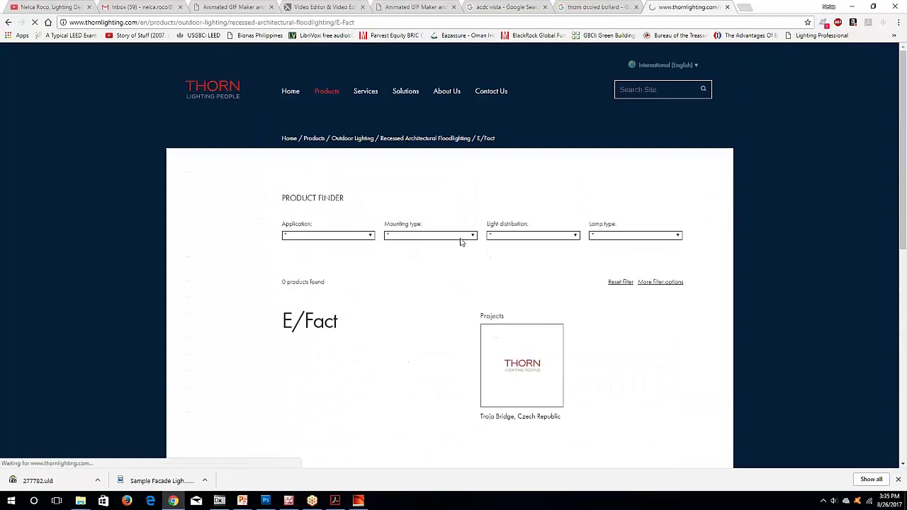
scroll(461, 242, down, 15)
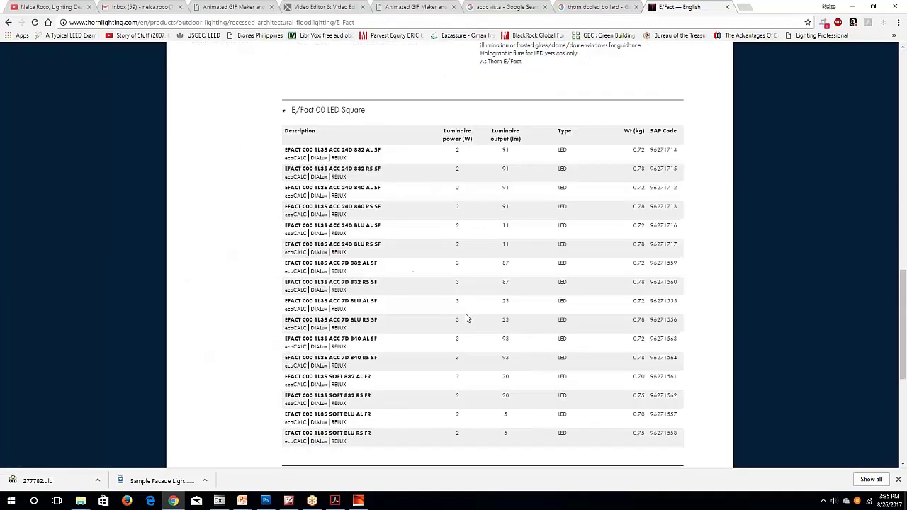
scroll(466, 319, down, 4)
click(358, 287)
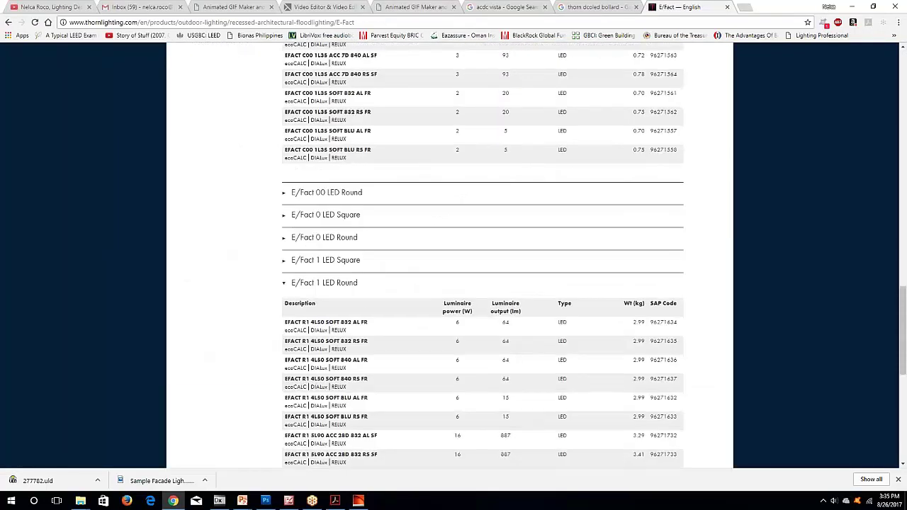
Download the EFACT R1 SL90 ACC 8D 832 AL SF DIALux file 281578.uld and open it.
scroll(411, 324, down, 5)
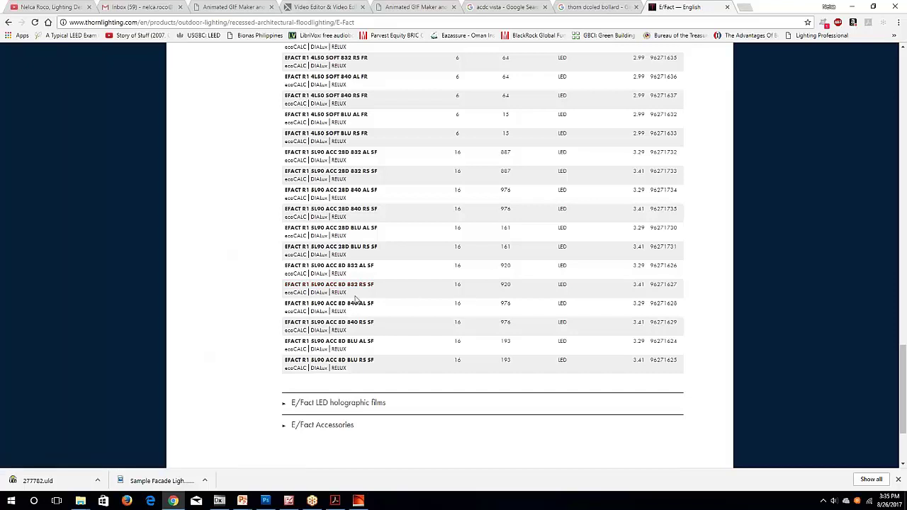
click(320, 275)
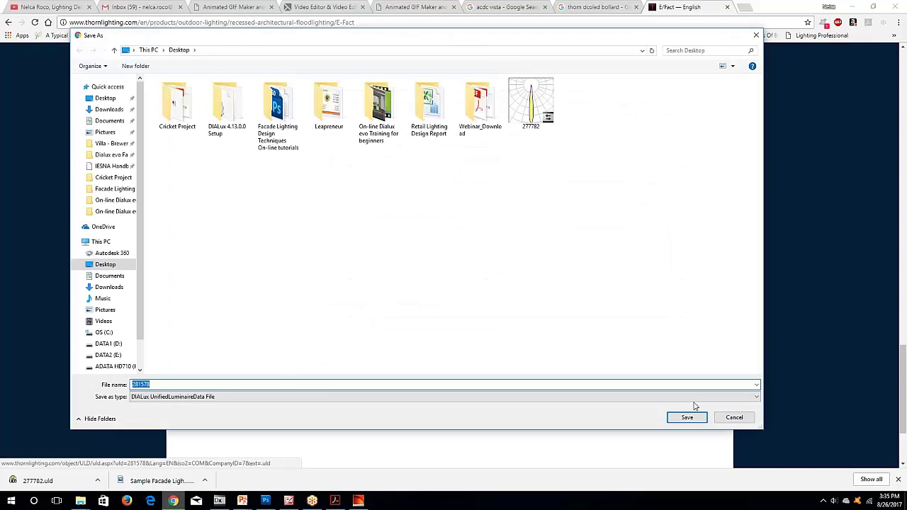
click(689, 417)
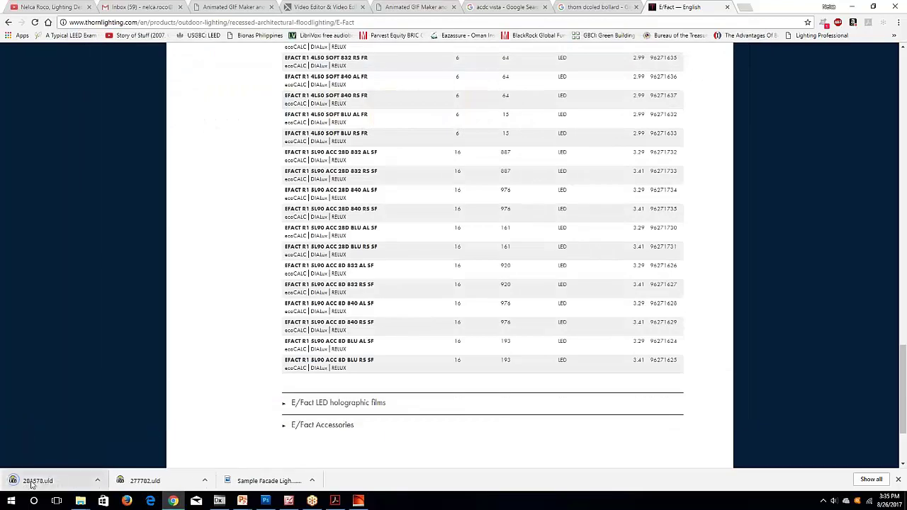
click(31, 482)
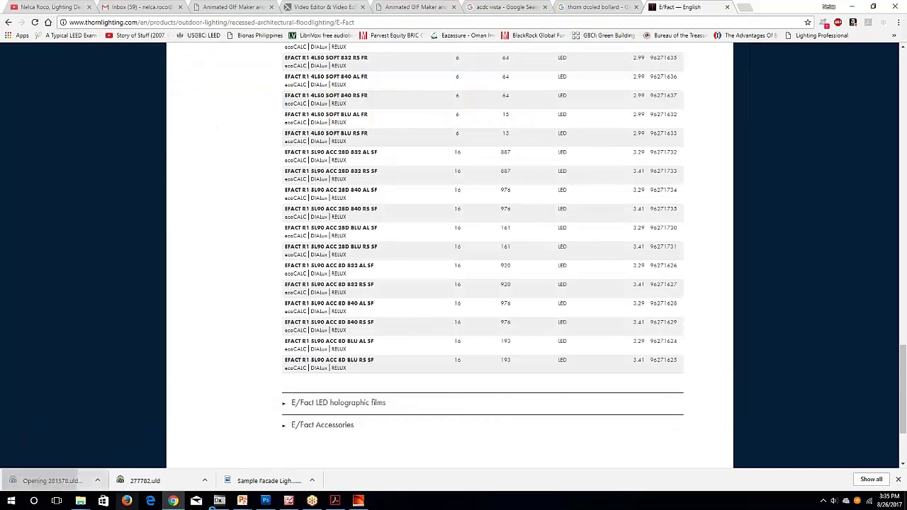
In plan view, place one E/Fact luminaire just below the wall.
click(359, 504)
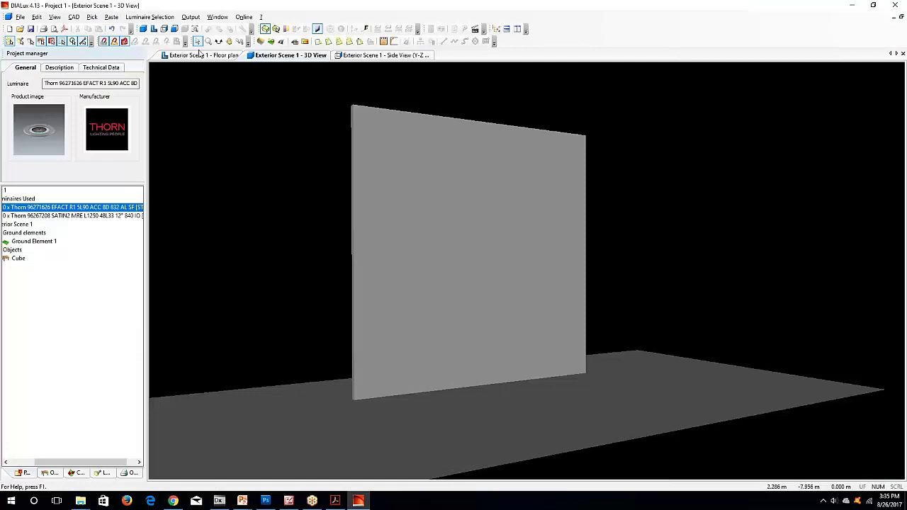
click(200, 54)
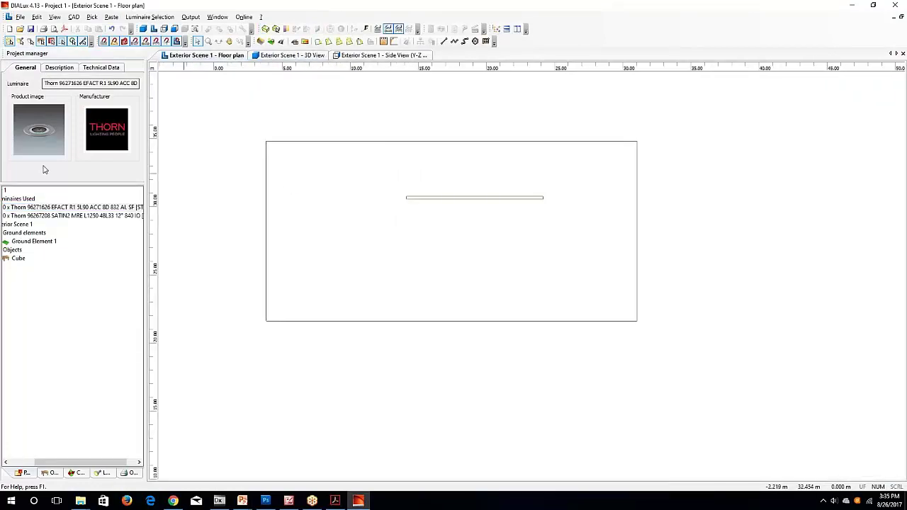
click(42, 207)
click(477, 213)
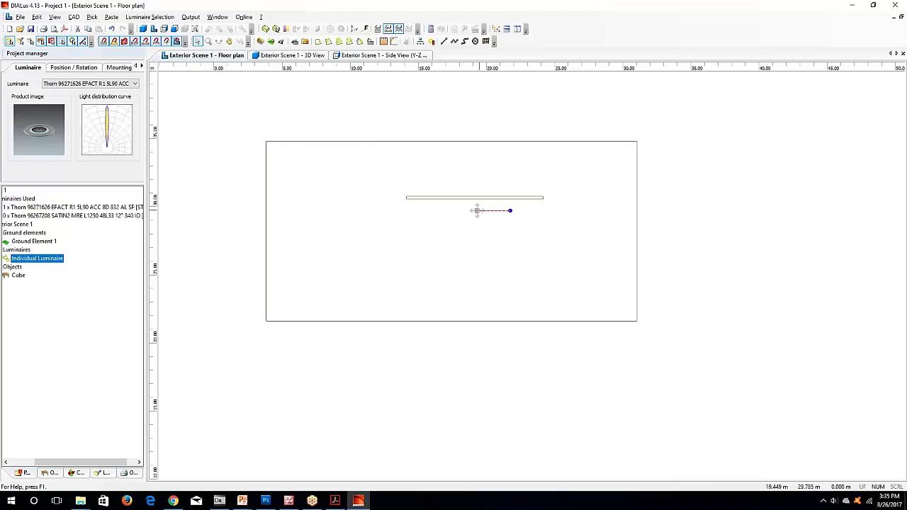
scroll(477, 211, up, 5)
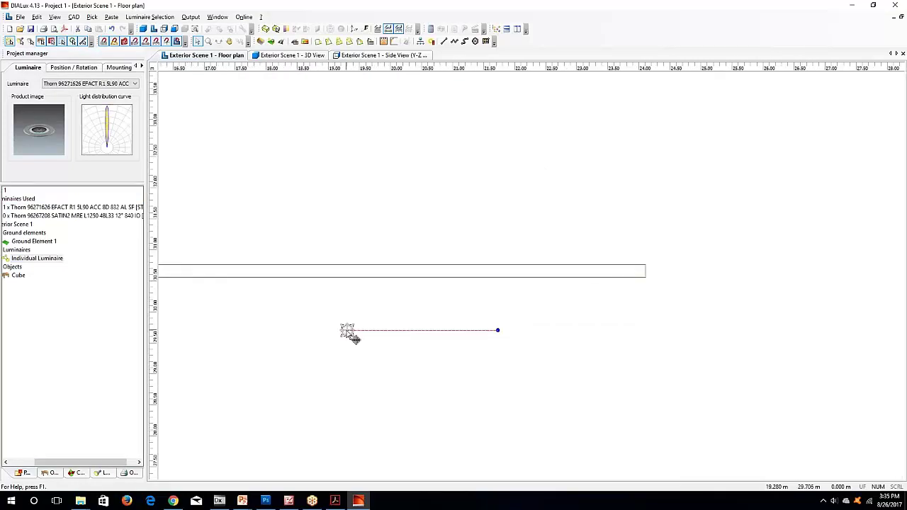
drag(354, 338, 359, 310)
scroll(359, 309, up, 3)
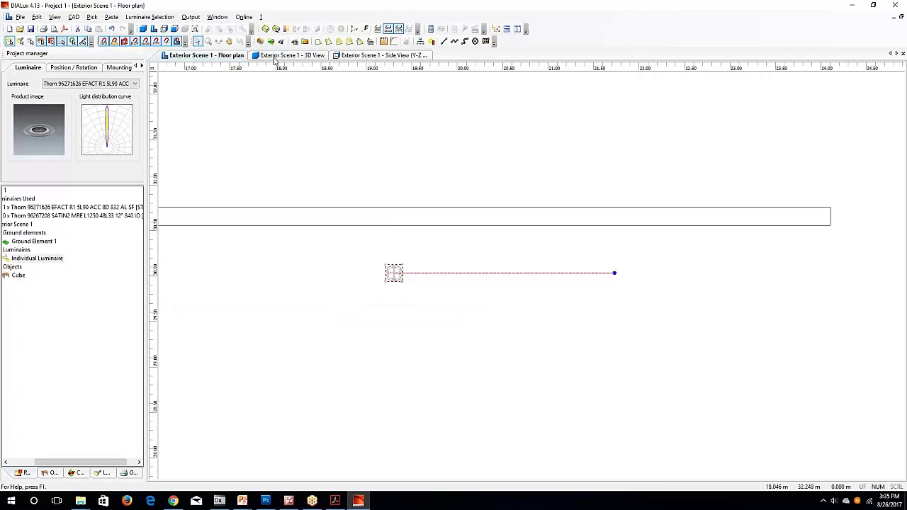
Check the side and 3D views, run the lighting calculation, and rotate to face the wall.
click(350, 56)
scroll(359, 152, down, 2)
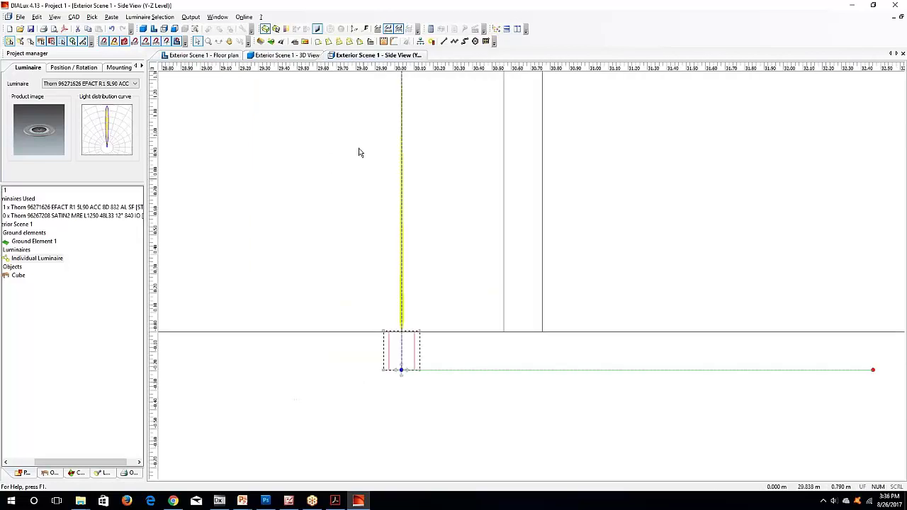
click(264, 56)
click(242, 176)
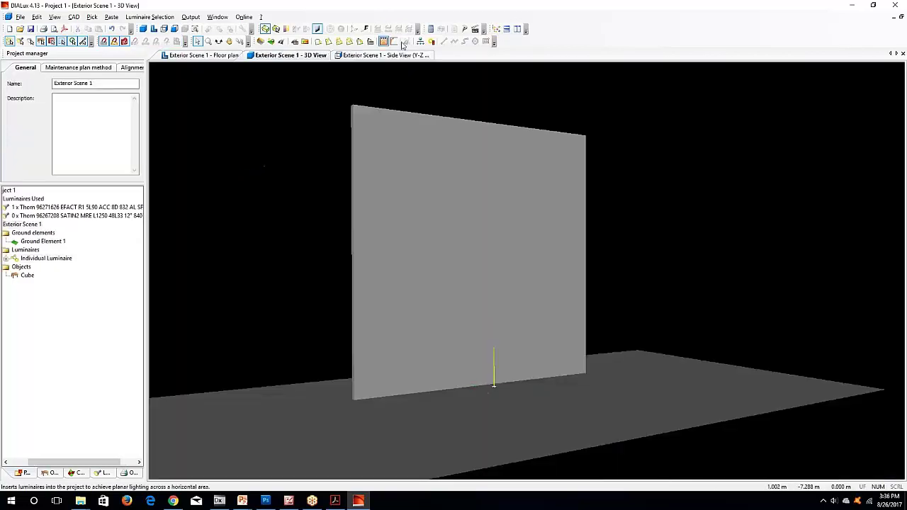
click(431, 29)
click(538, 406)
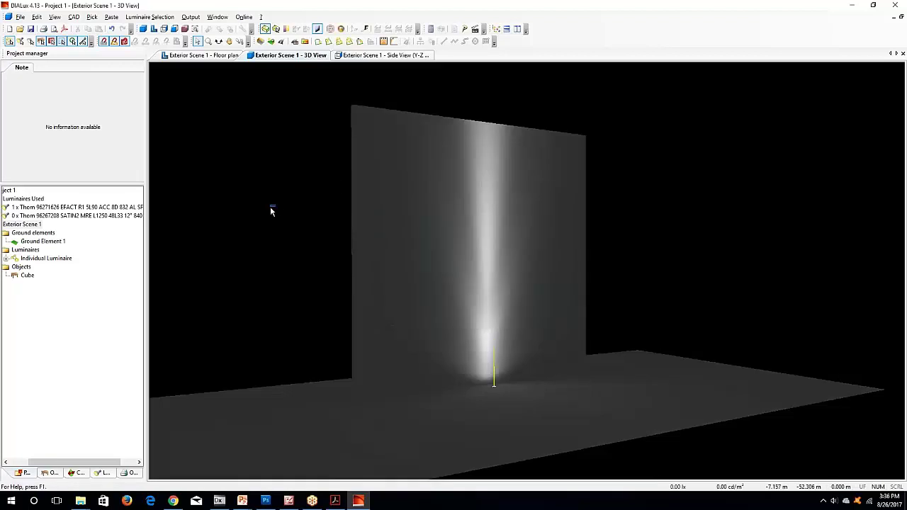
click(271, 211)
click(218, 41)
drag(291, 213, 269, 222)
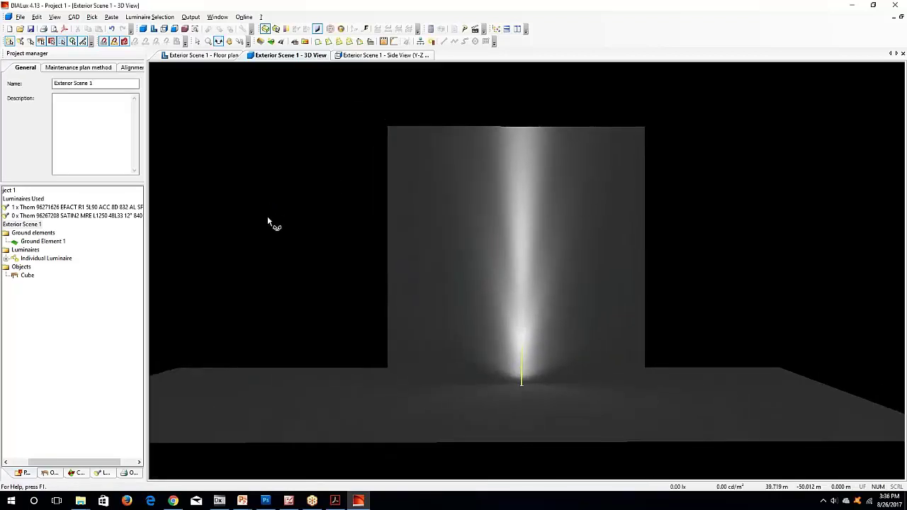
Download and save the EFACT R1 5L90 ACC 28D 832 AL SF DIALux file, 281661.uld.
click(173, 501)
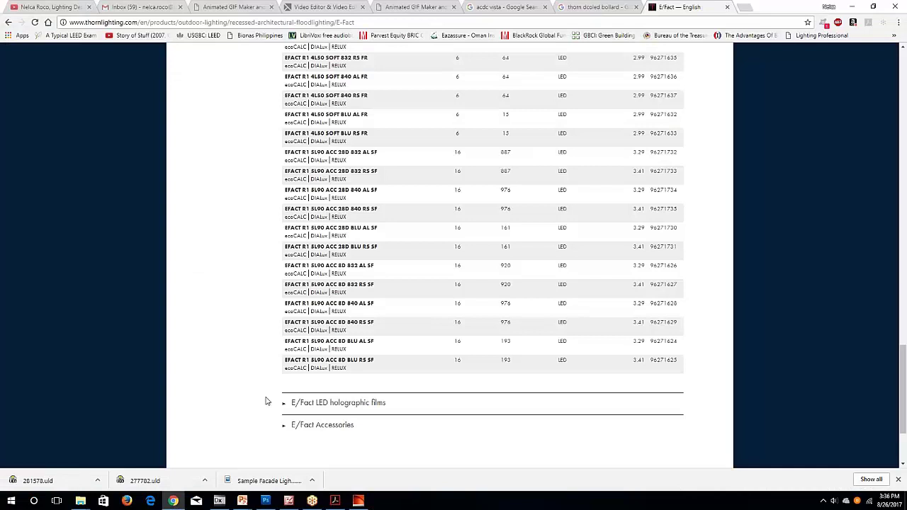
scroll(318, 235, up, 5)
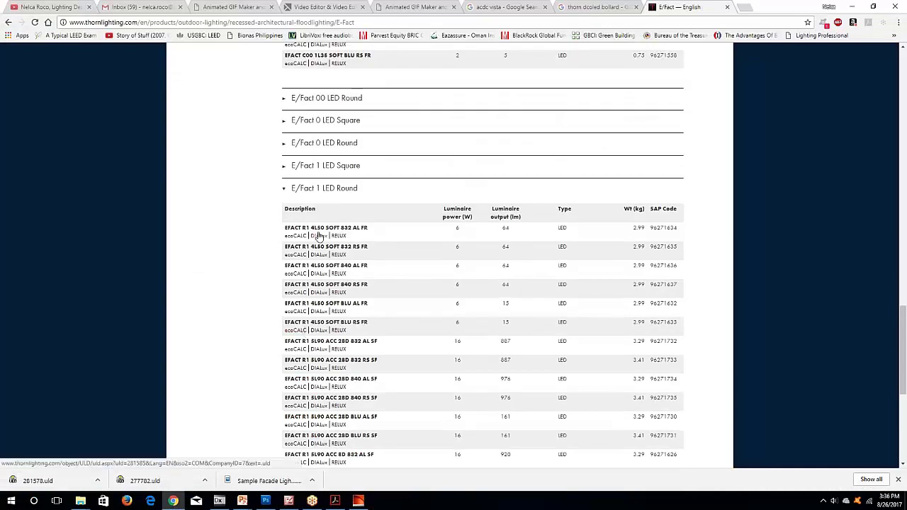
scroll(317, 333, down, 3)
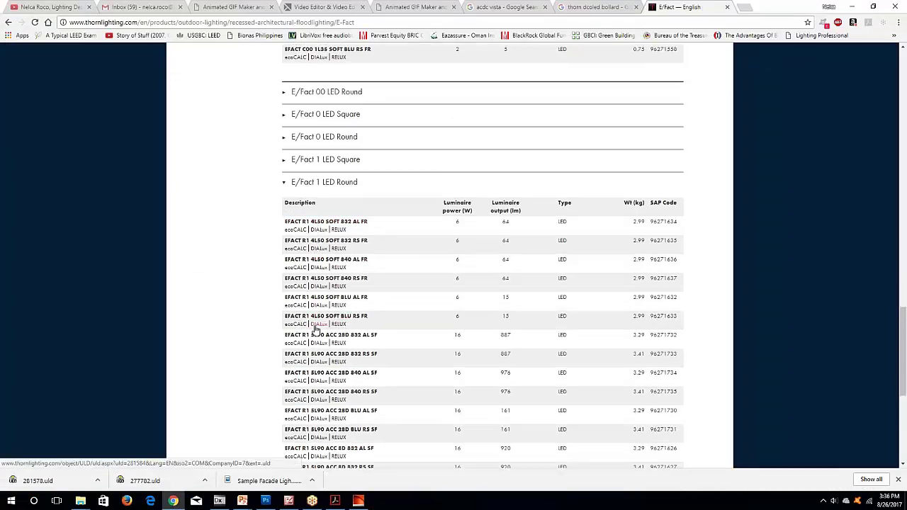
scroll(482, 255, down, 3)
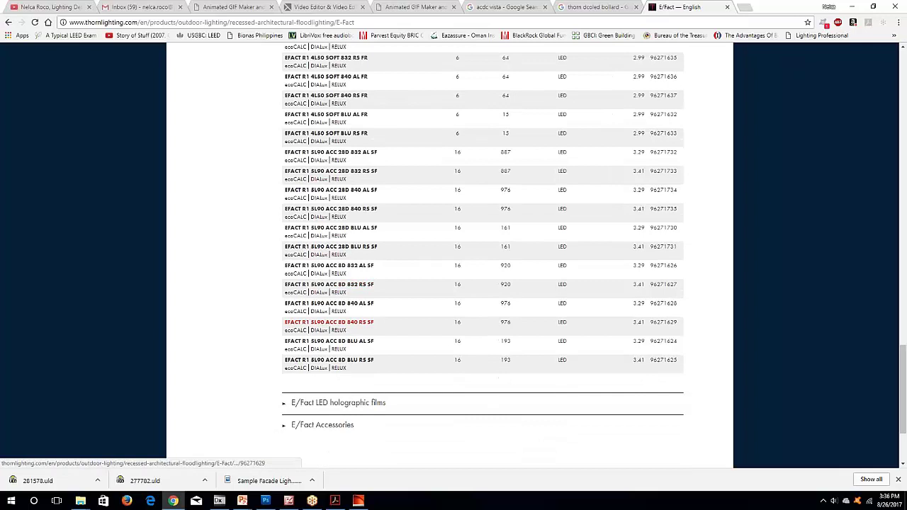
click(317, 173)
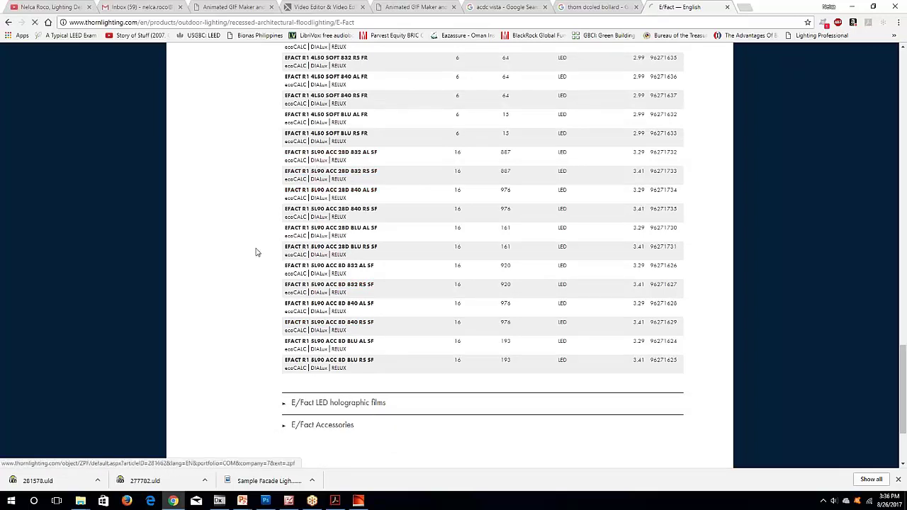
key(Return)
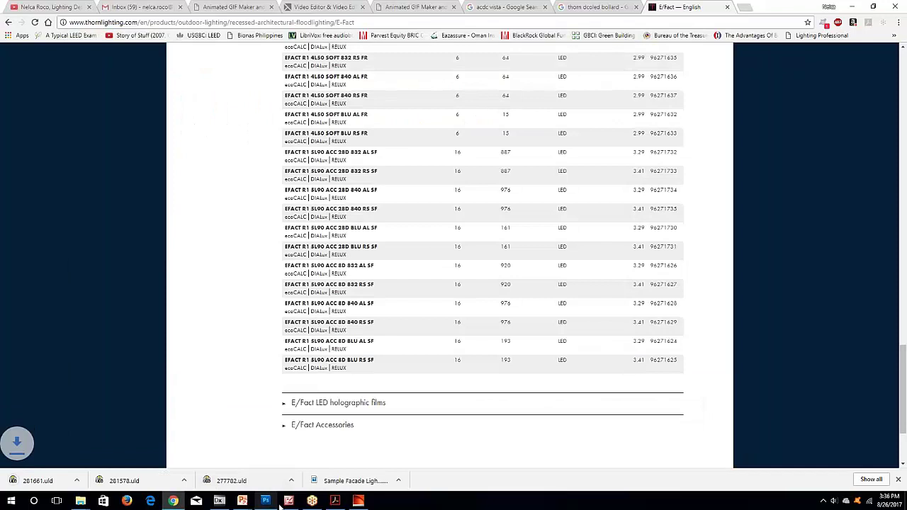
Swap the uplight for luminaire 96271732 EFACT R1 5L90 ACC 28D and recalculate.
click(4, 477)
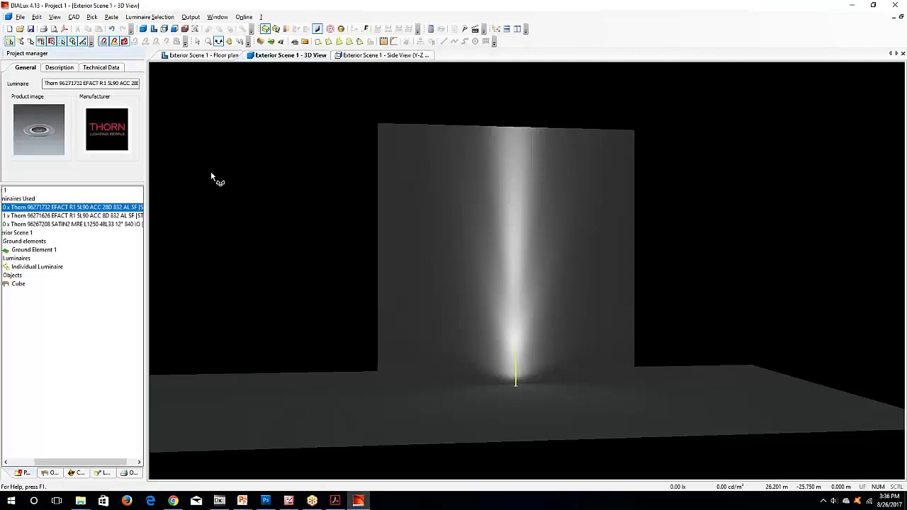
click(515, 390)
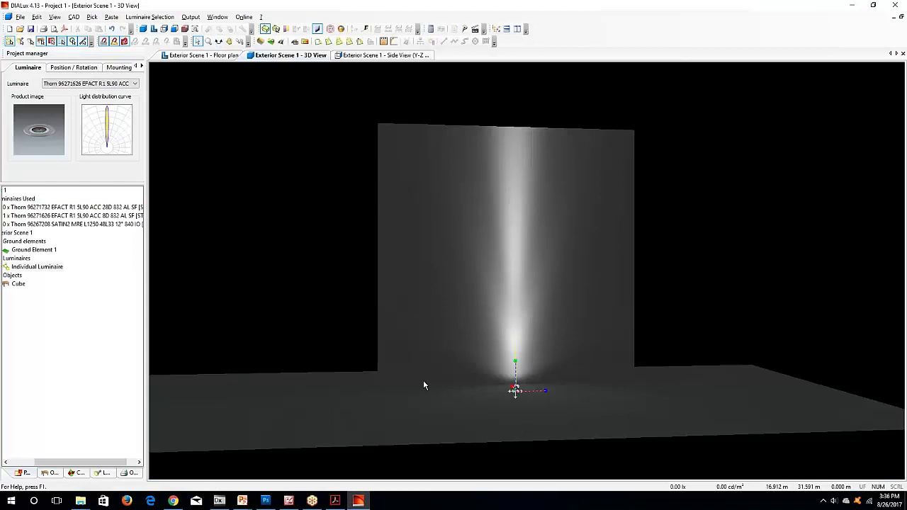
click(64, 84)
click(63, 92)
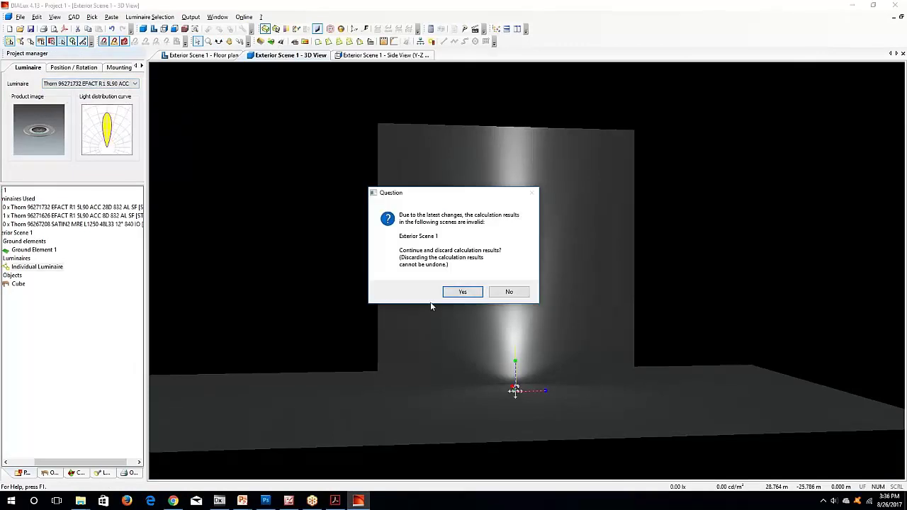
click(461, 291)
click(430, 28)
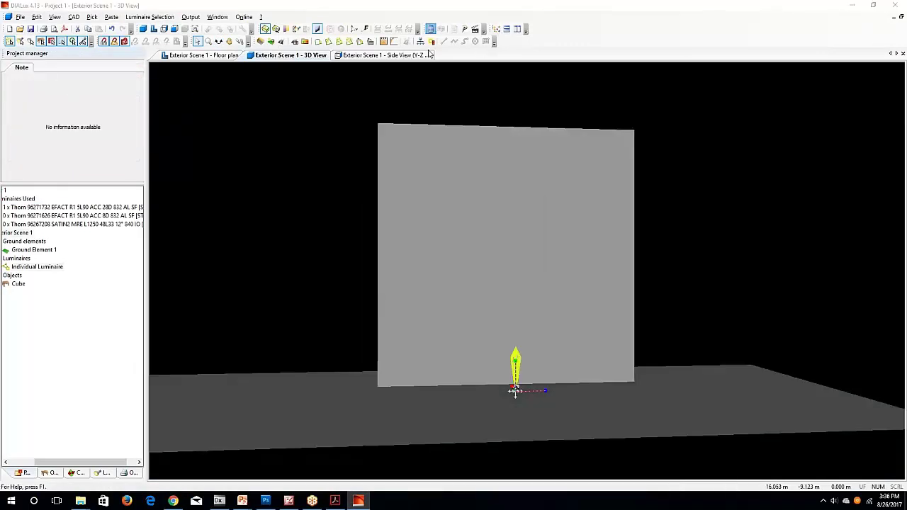
click(530, 401)
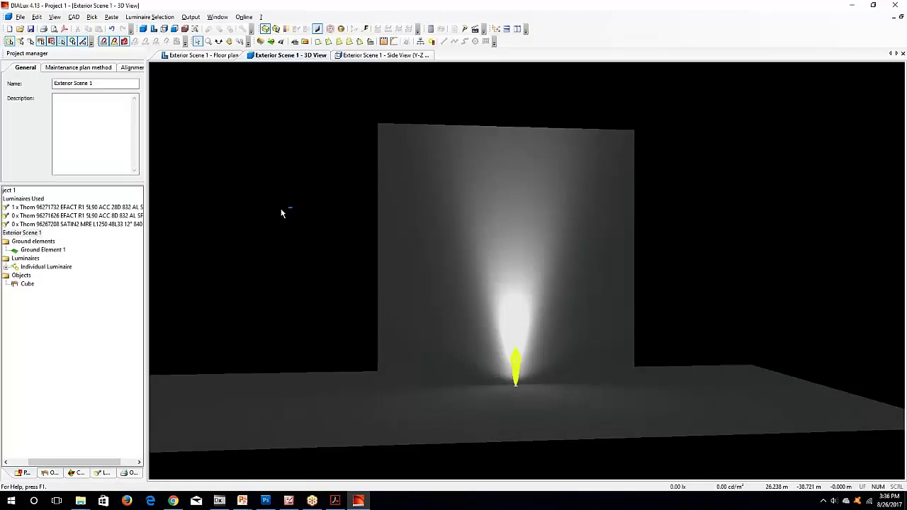
Set the wall cube's height H to 20 m, discarding the calculation results.
click(219, 40)
drag(319, 186, 333, 172)
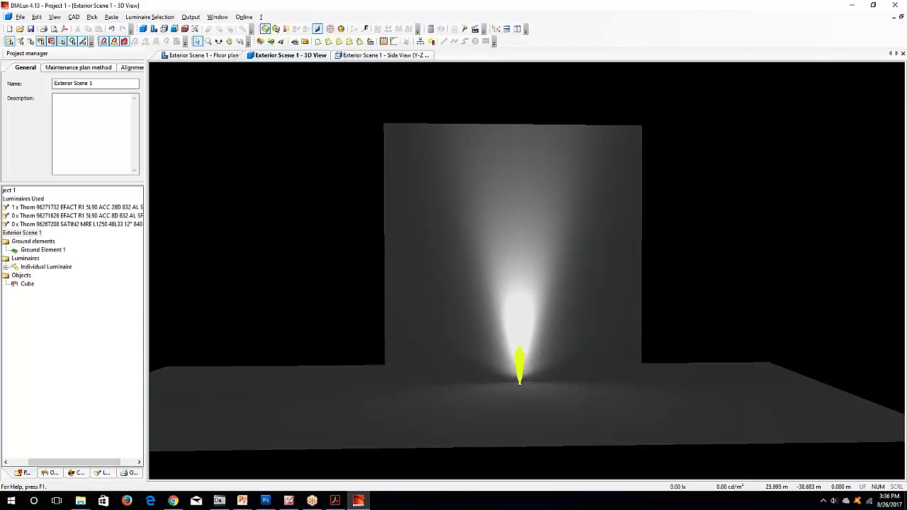
click(390, 199)
double_click(126, 122)
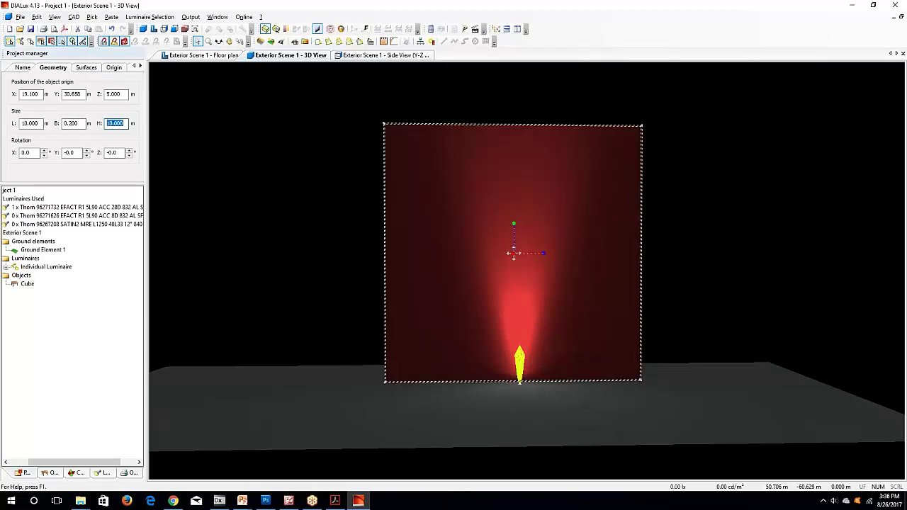
key(Return)
click(461, 293)
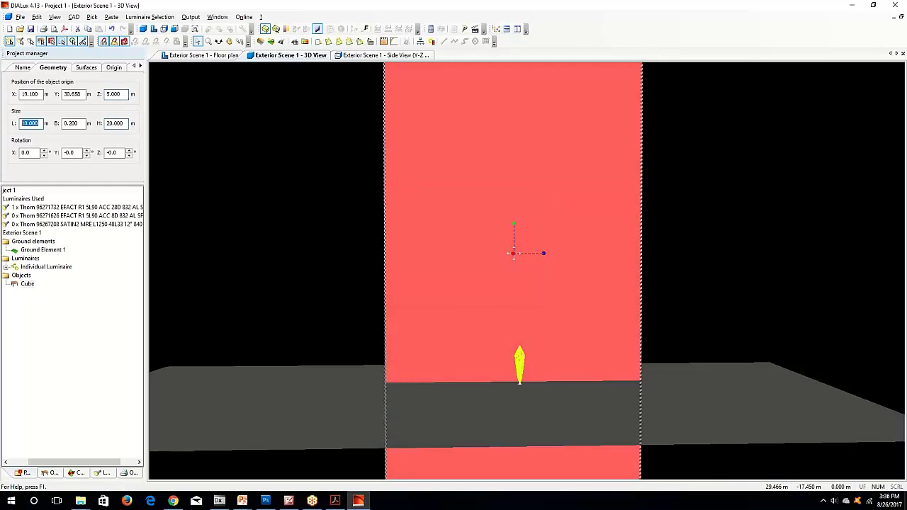
Set the cube's length L to 20 m, recalculate, and frame the lit wall in 3D.
text(20)
key(Return)
click(175, 202)
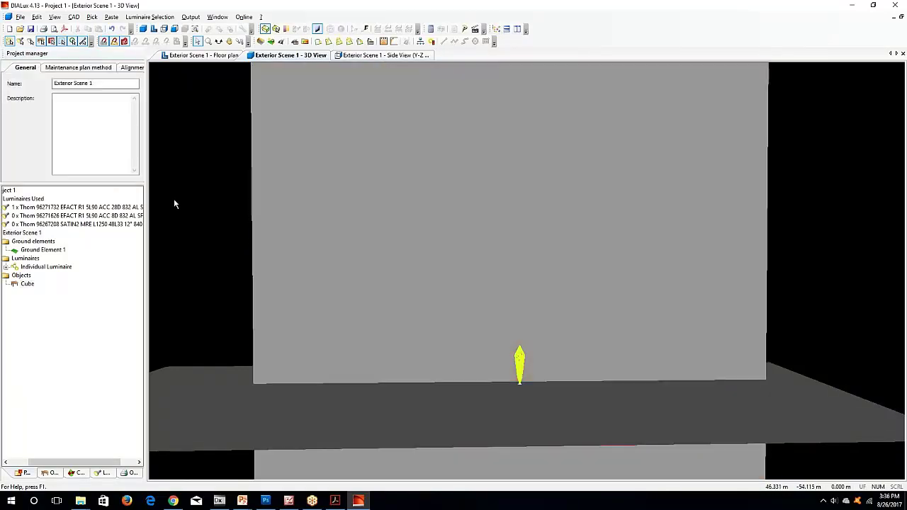
click(431, 28)
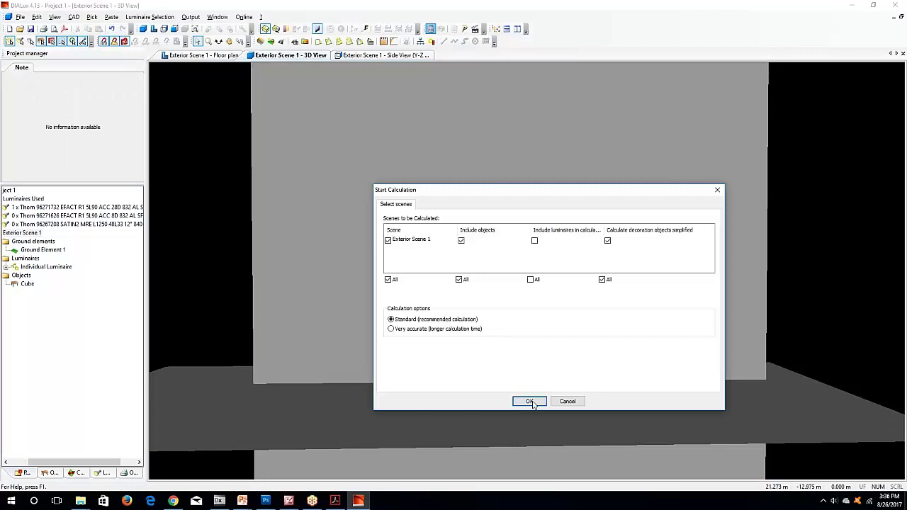
click(529, 398)
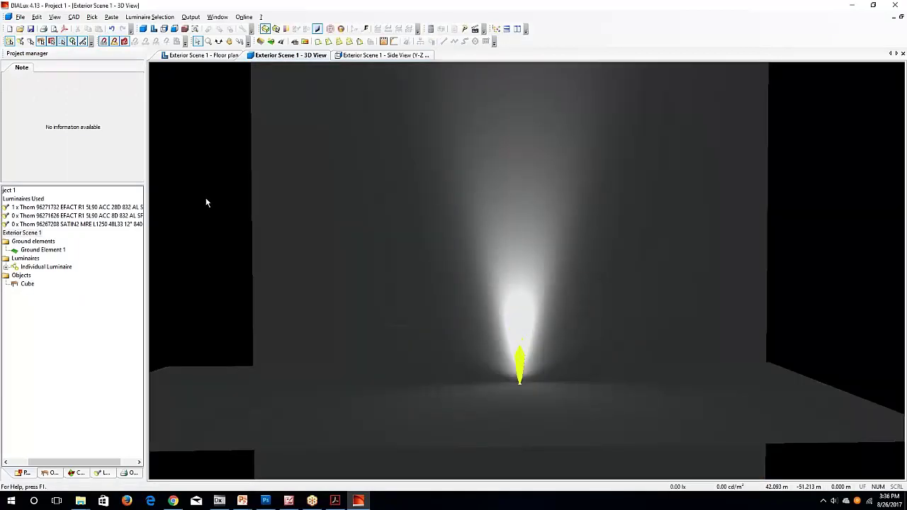
scroll(323, 276, down, 3)
drag(354, 269, 322, 276)
scroll(322, 277, up, 3)
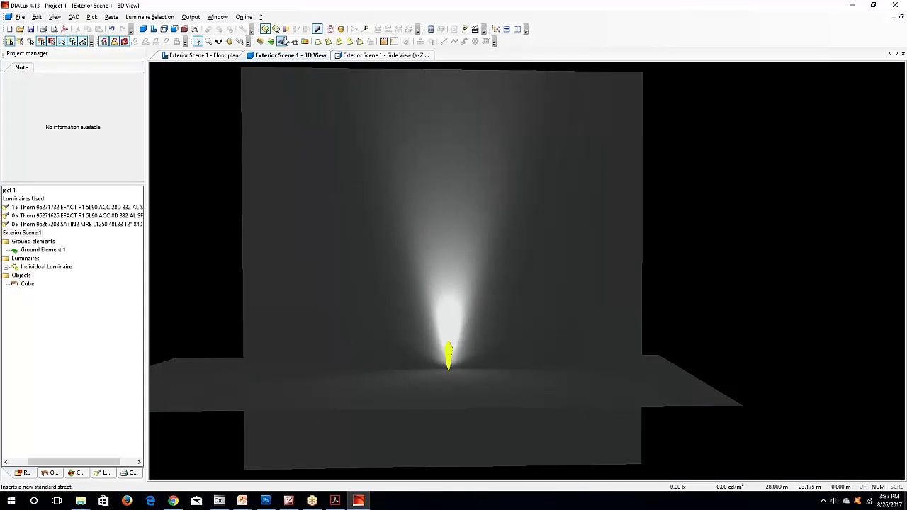
click(218, 40)
drag(330, 173, 438, 204)
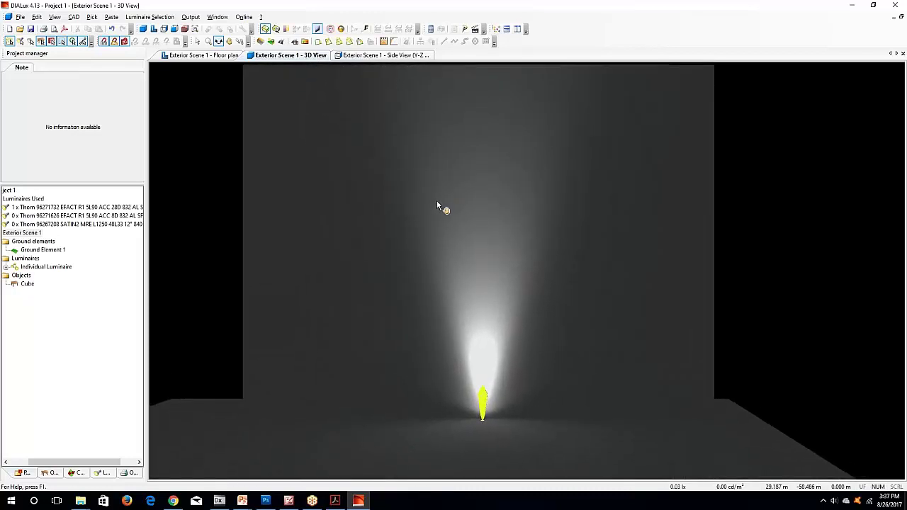
Save the 3D CAD view as a JPG image named uplight on the Desktop.
click(20, 16)
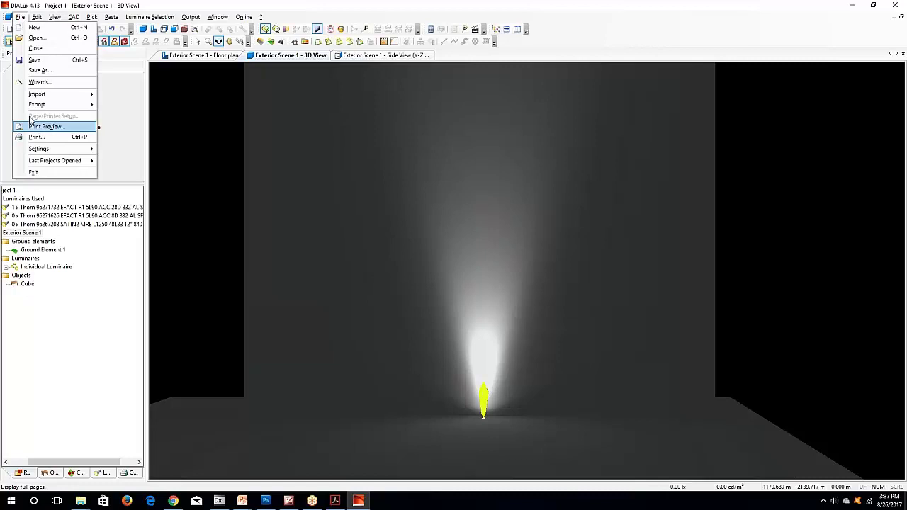
mouse_move(37, 106)
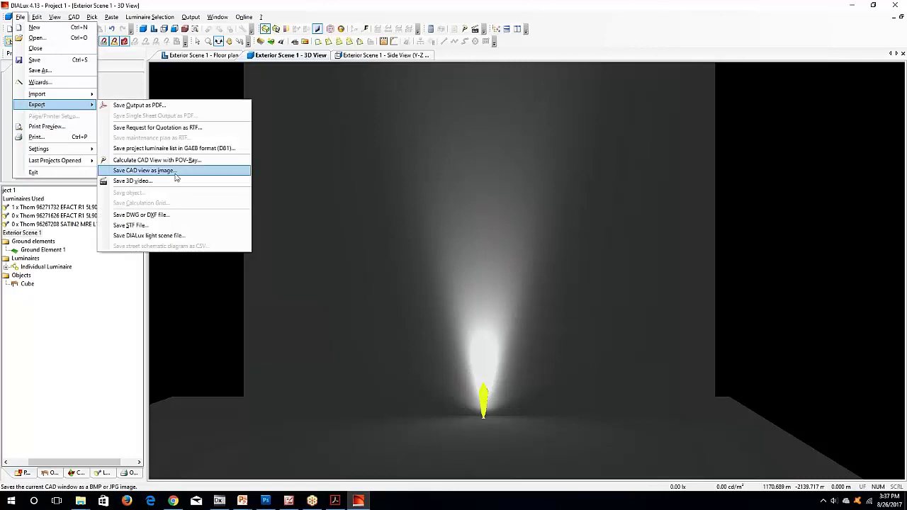
click(144, 170)
click(426, 343)
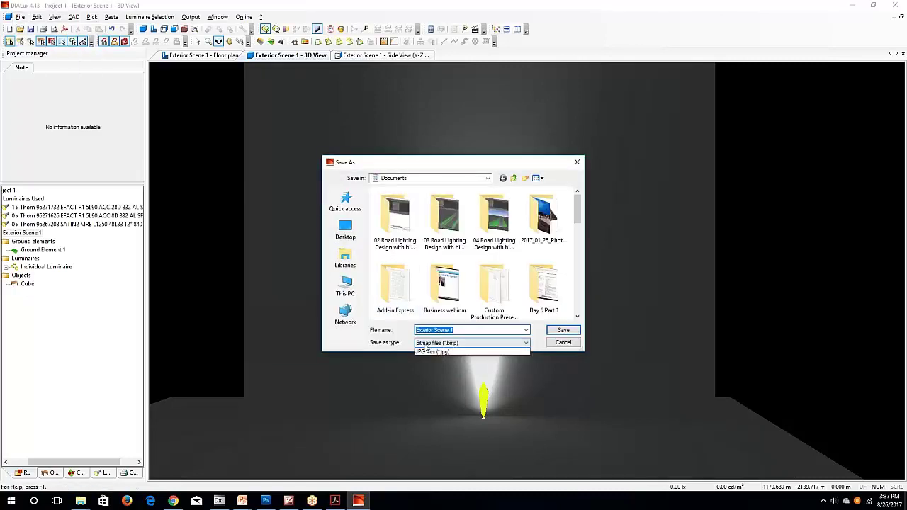
click(426, 358)
click(345, 228)
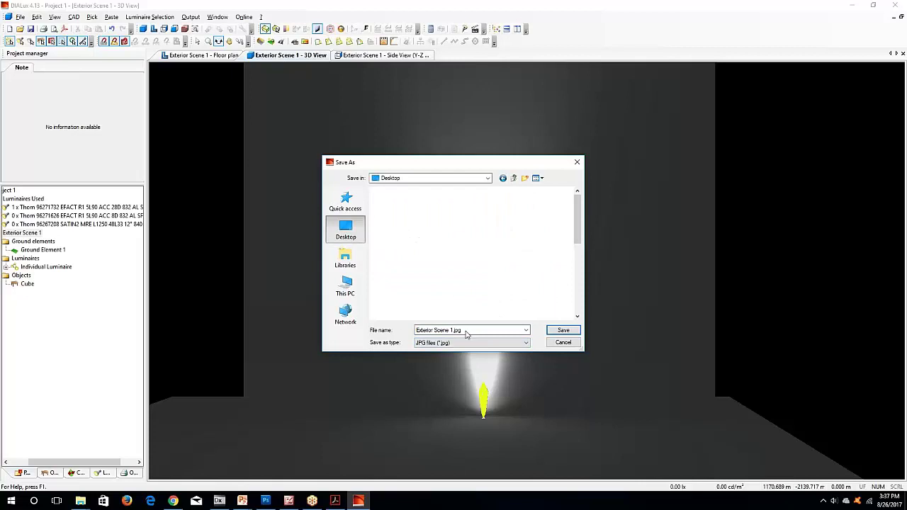
text(u)
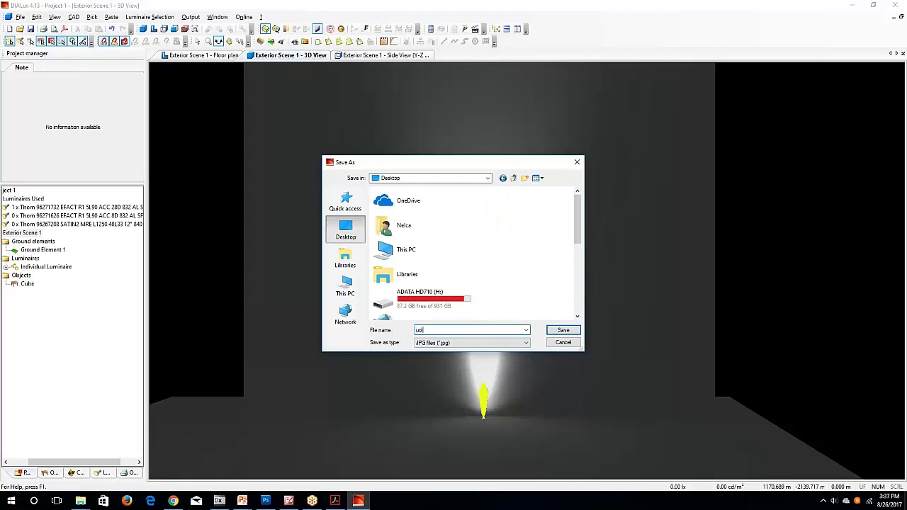
text(plight)
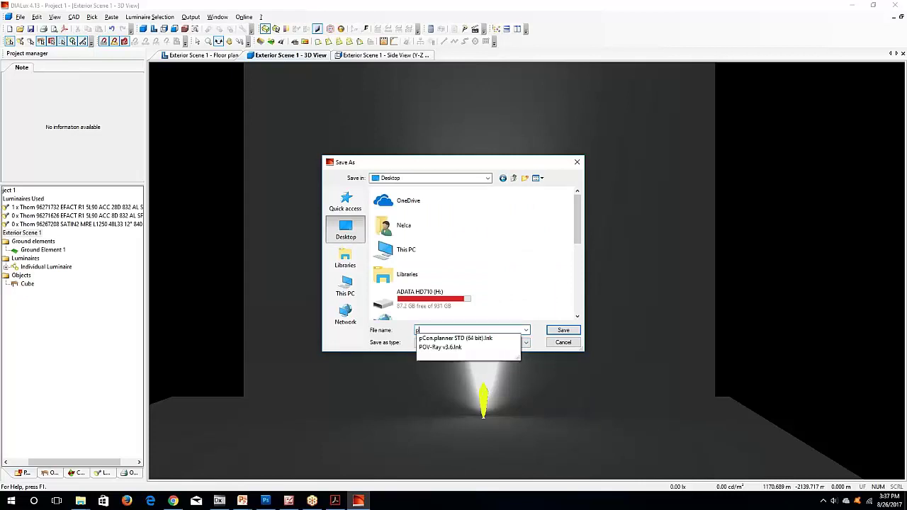
click(564, 330)
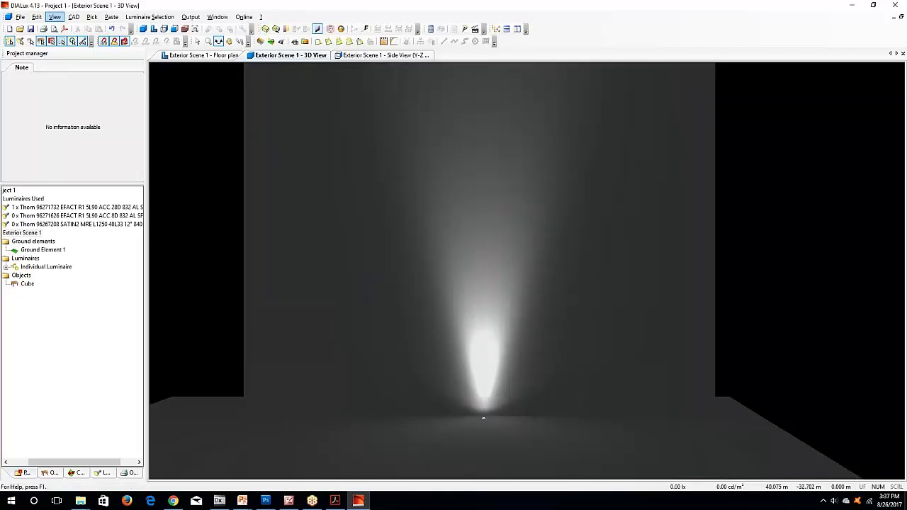
Re-export the view as JPG 'uplight' instead of bitmap, then switch to Photoshop.
click(16, 18)
mouse_move(43, 104)
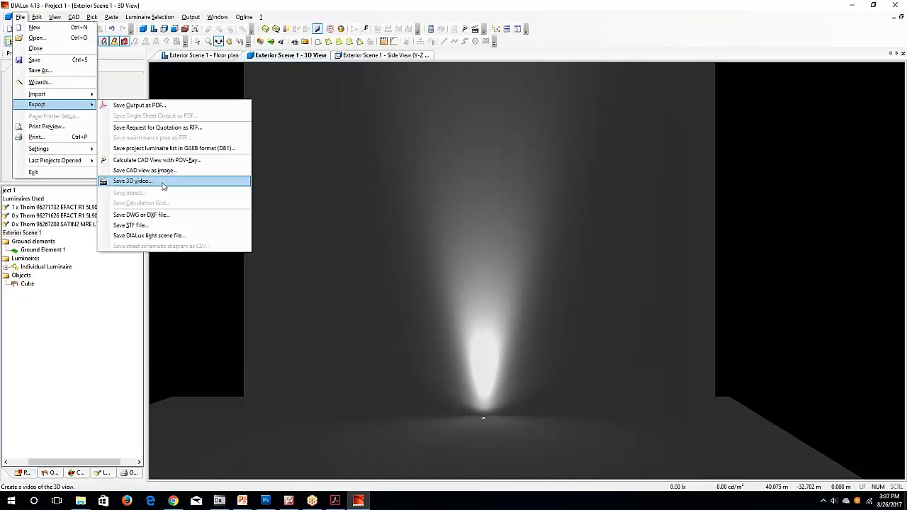
click(165, 179)
click(472, 342)
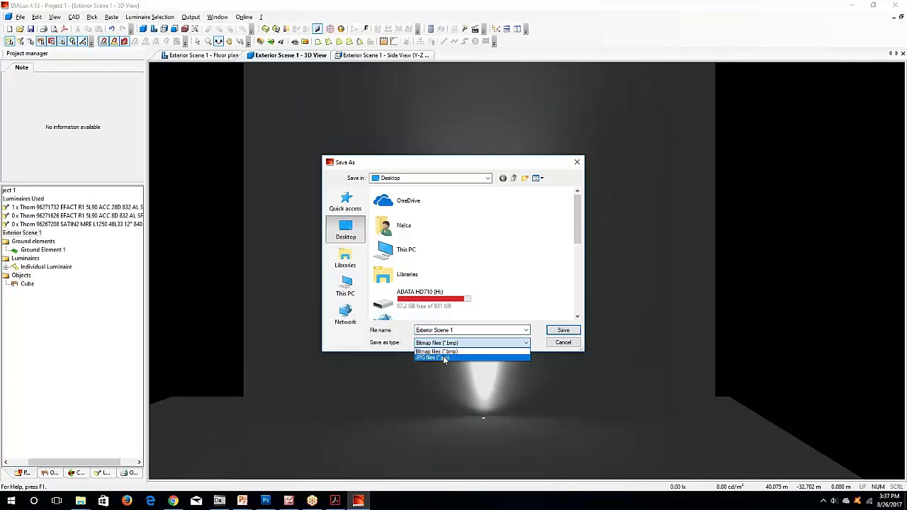
click(454, 358)
click(474, 328)
text(uplight)
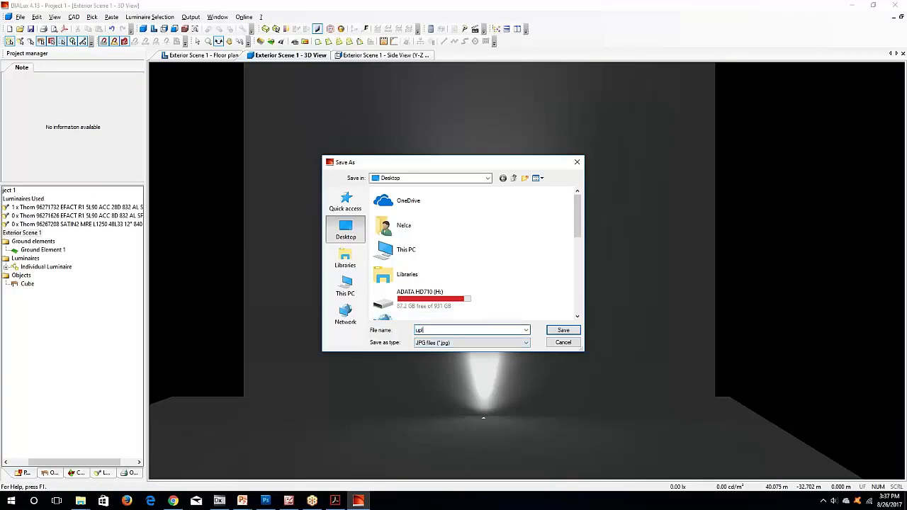
click(563, 330)
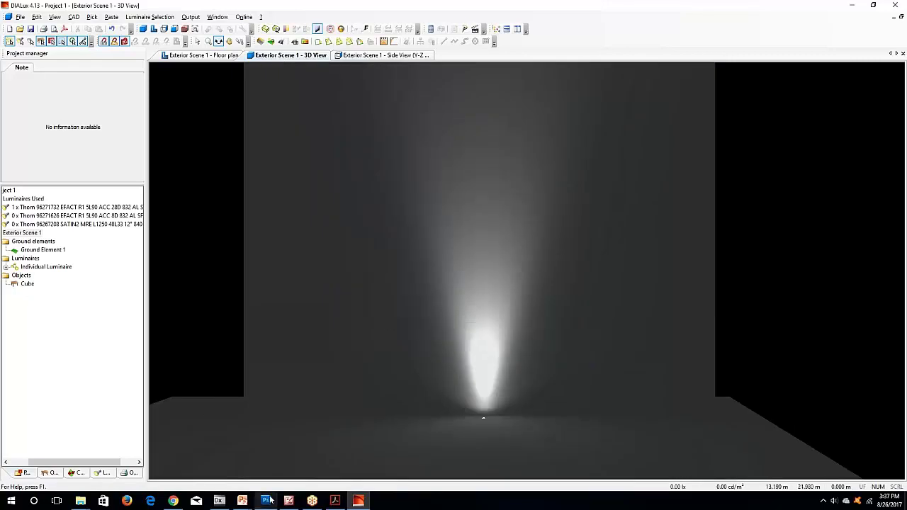
click(264, 504)
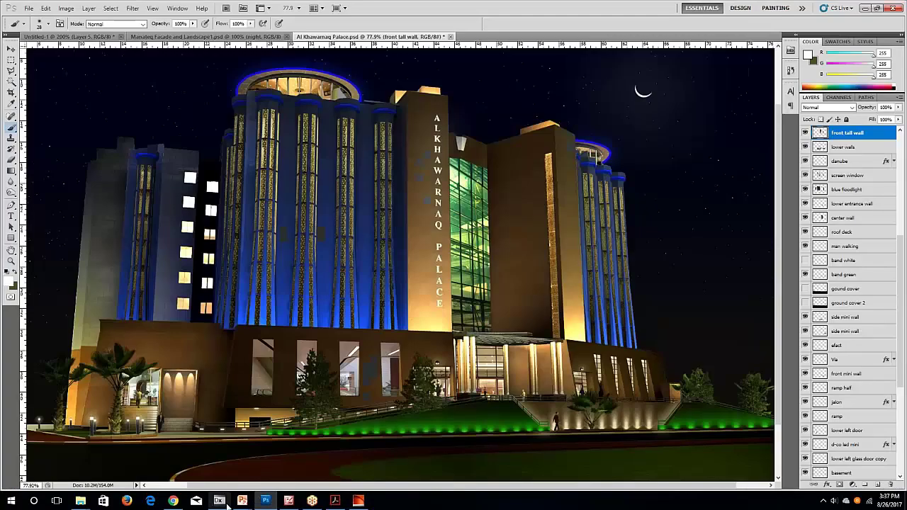
From the desktop, open the uplight image with Adobe Photoshop CS5 via Open with > More apps.
right_click(415, 503)
click(449, 434)
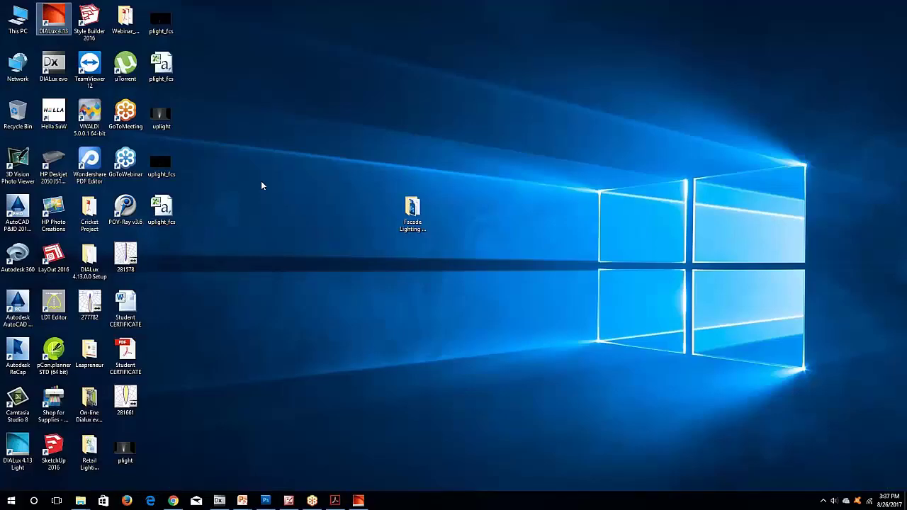
right_click(160, 112)
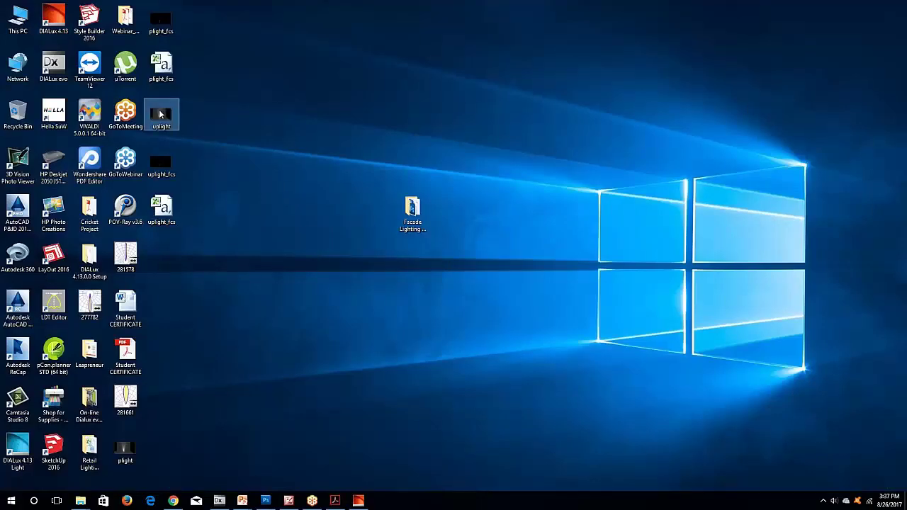
mouse_move(218, 253)
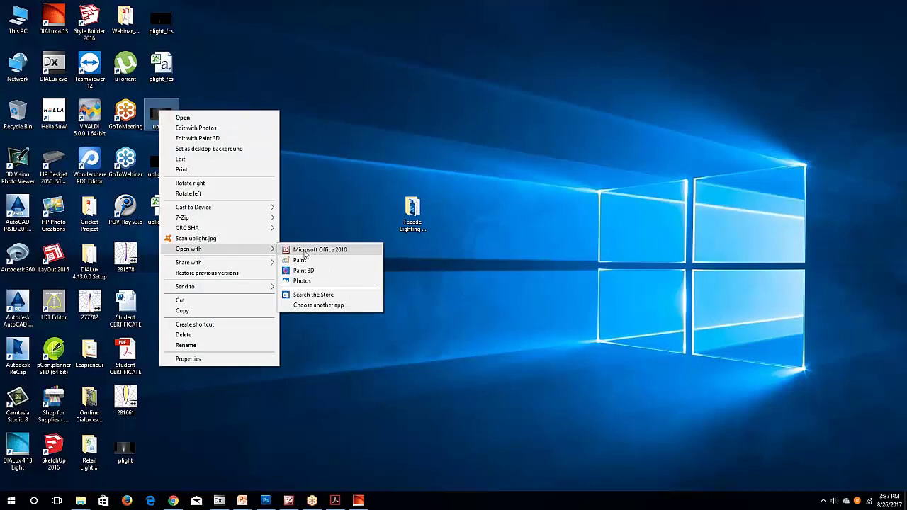
click(304, 305)
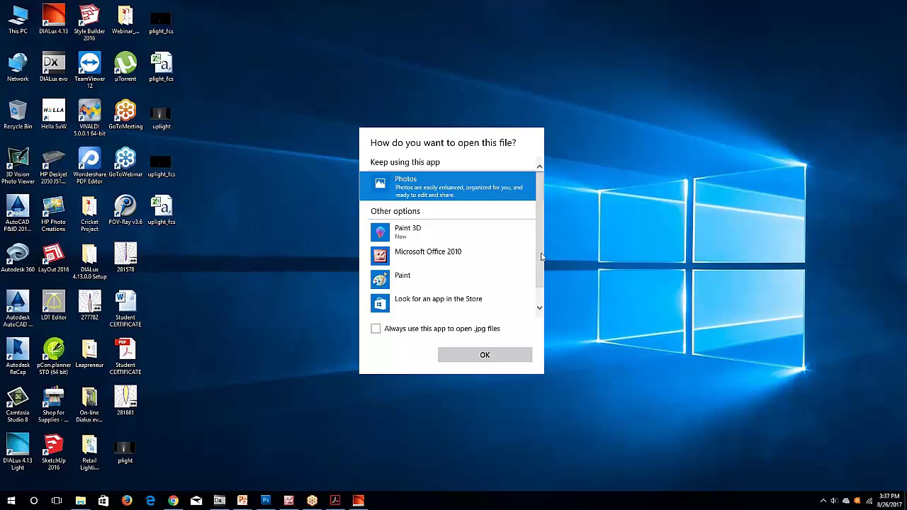
scroll(542, 257, down, 1)
click(380, 306)
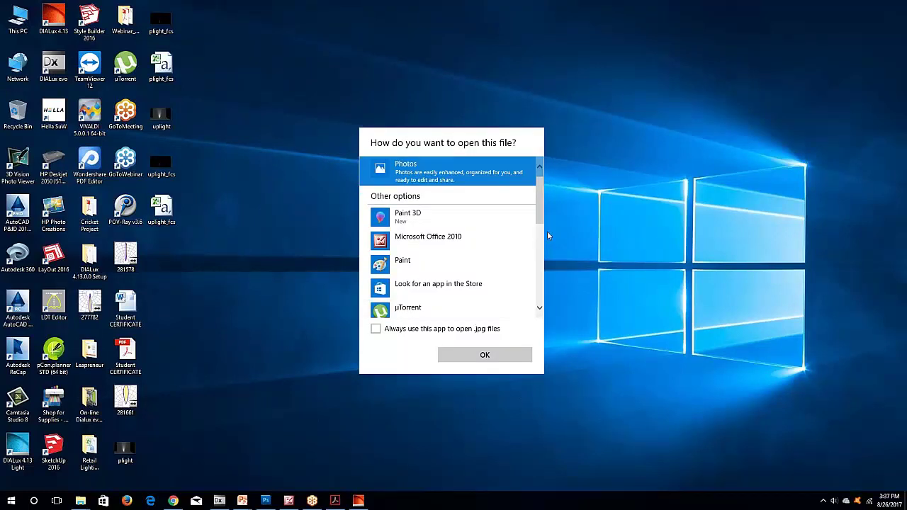
scroll(496, 234, down, 2)
click(453, 216)
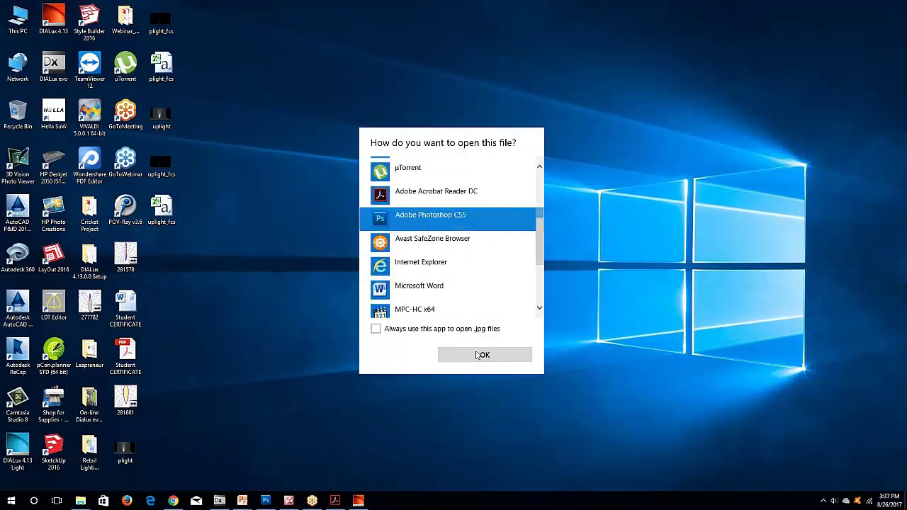
click(482, 355)
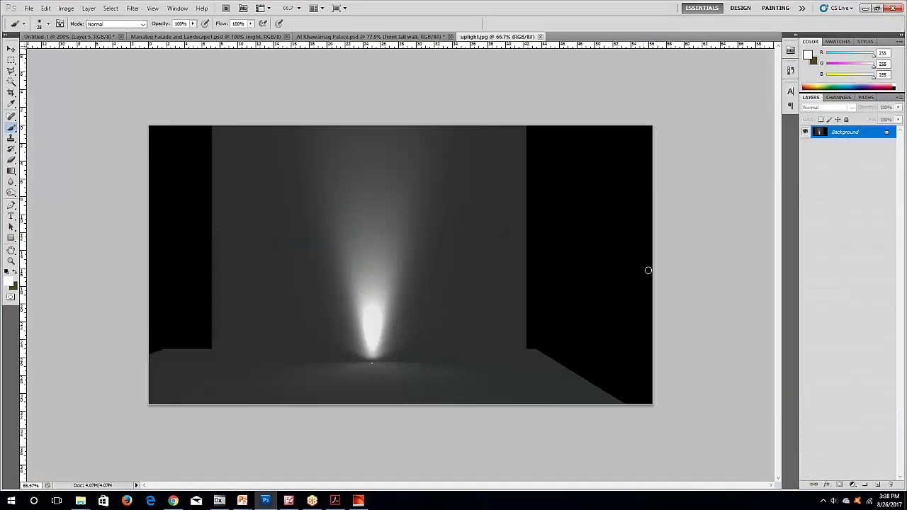
Crop the uplight render to just the lit wall and beam, cutting away the black sides and floor.
key(c)
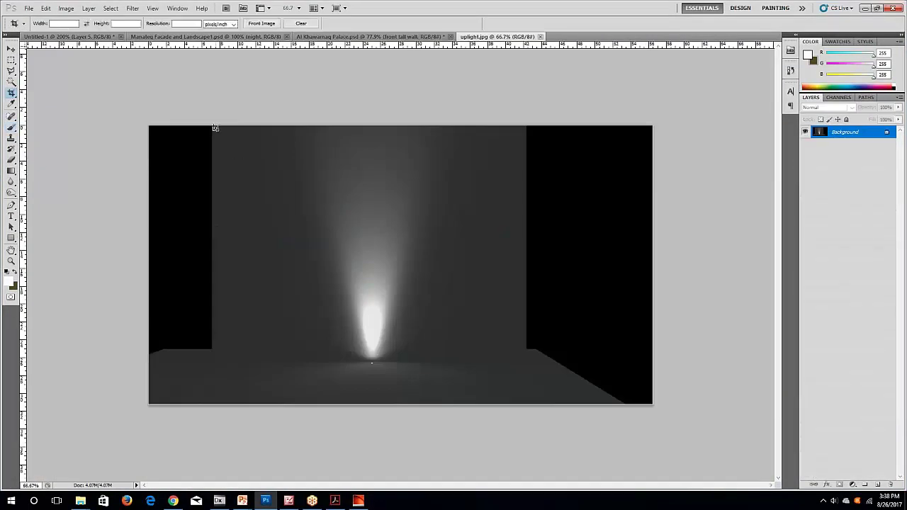
drag(378, 252, 522, 361)
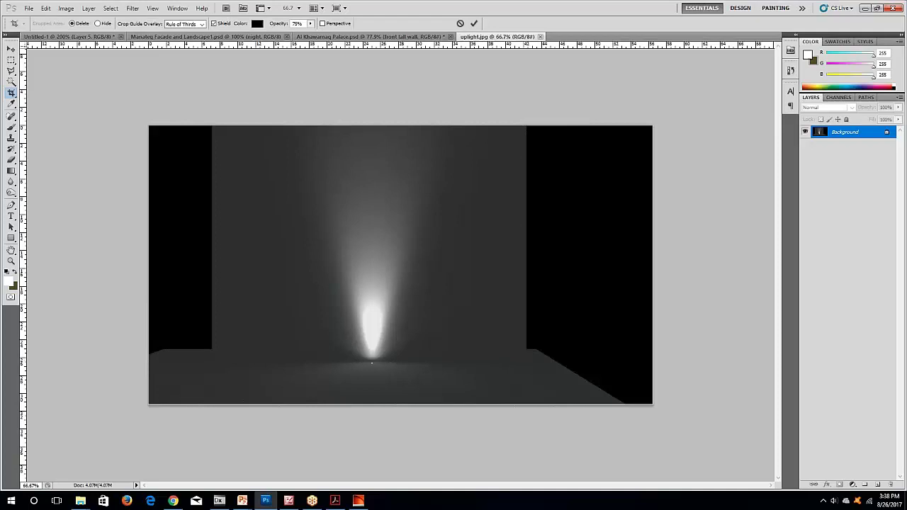
right_click(486, 288)
click(503, 294)
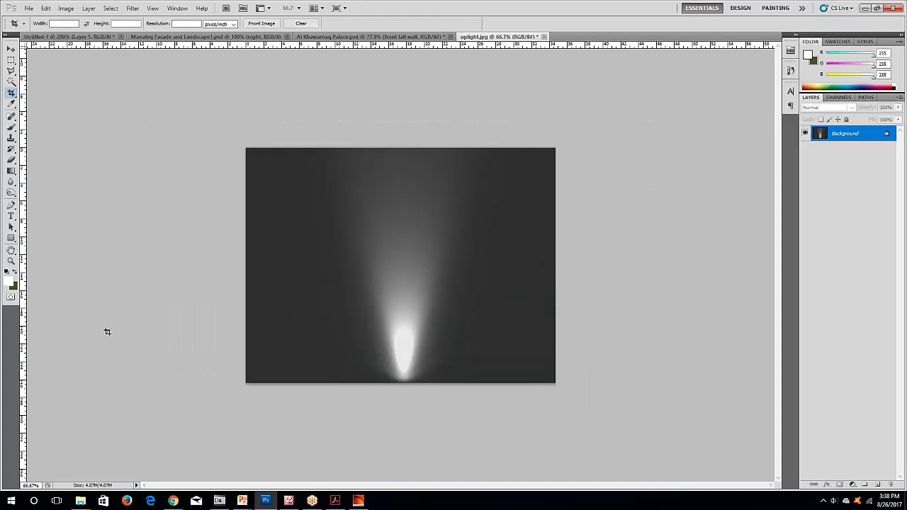
Apply Levels with black input 77 and white input 232 to turn the wall pure black.
key(ctrl+l)
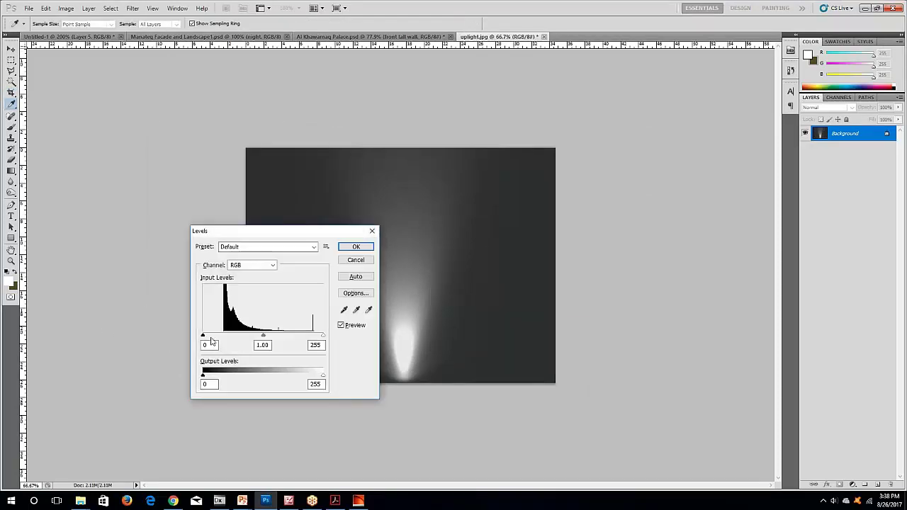
drag(204, 336, 225, 336)
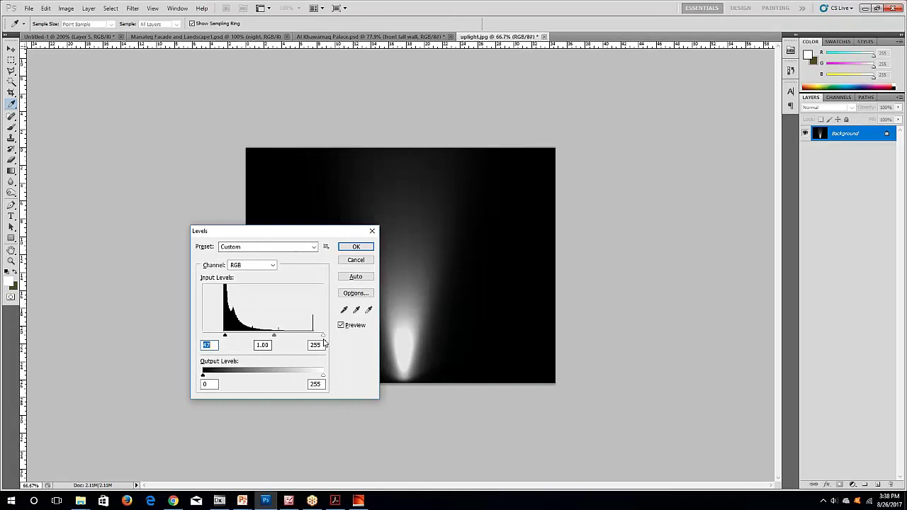
mouse_move(323, 339)
mouse_down()
mouse_move(273, 336)
mouse_move(312, 336)
mouse_up()
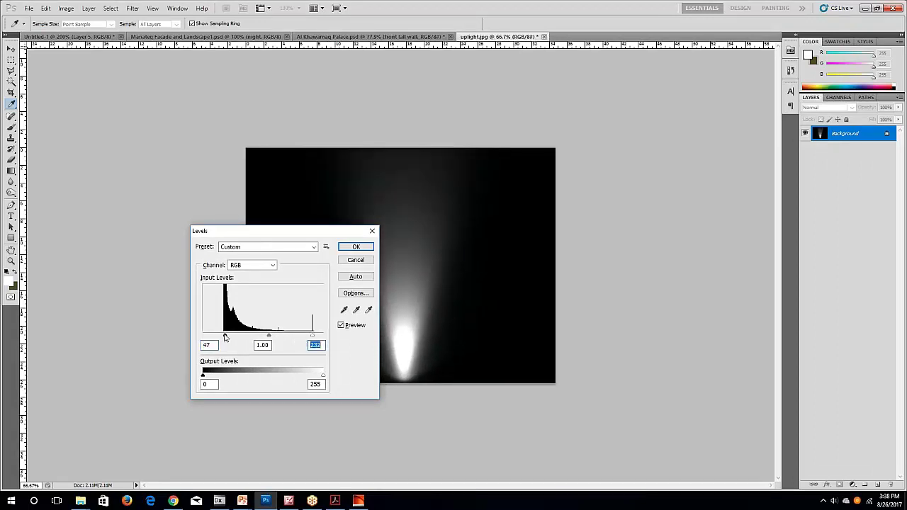
drag(225, 337, 239, 337)
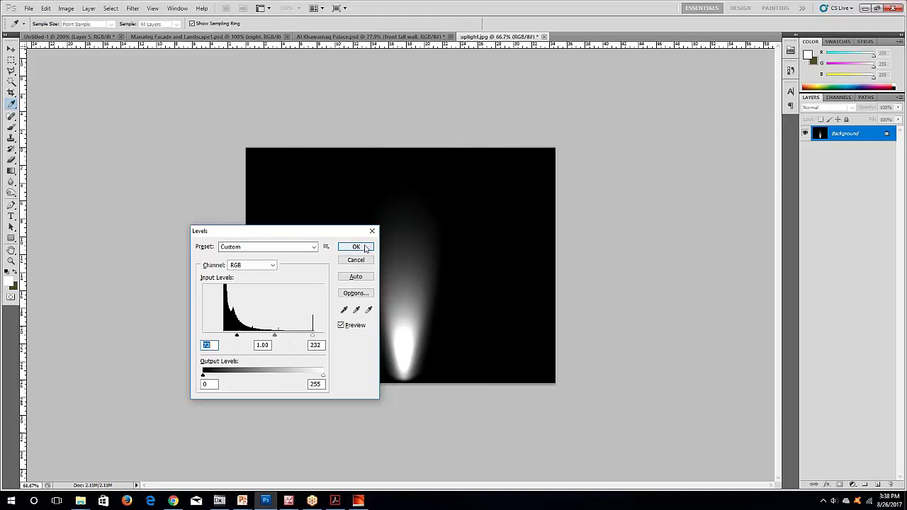
key(Return)
key(c)
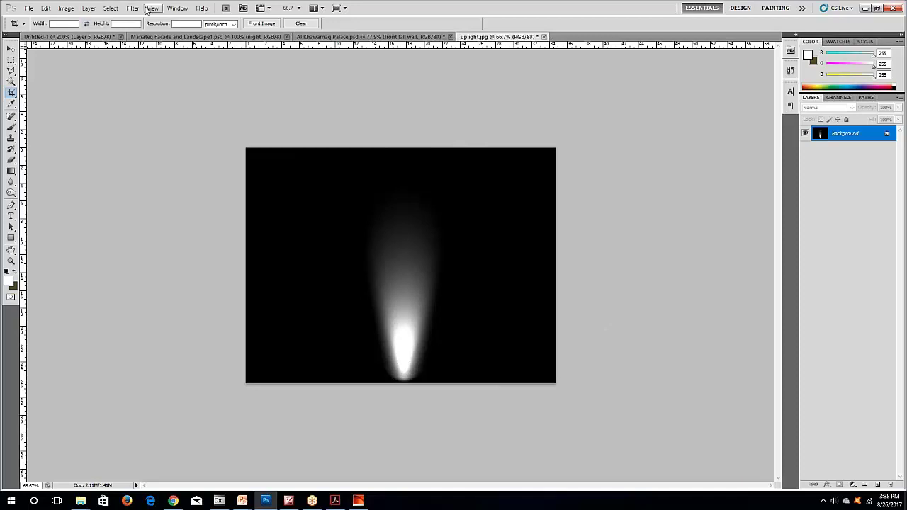
Invert the image so the beam is dark on a white background.
click(66, 9)
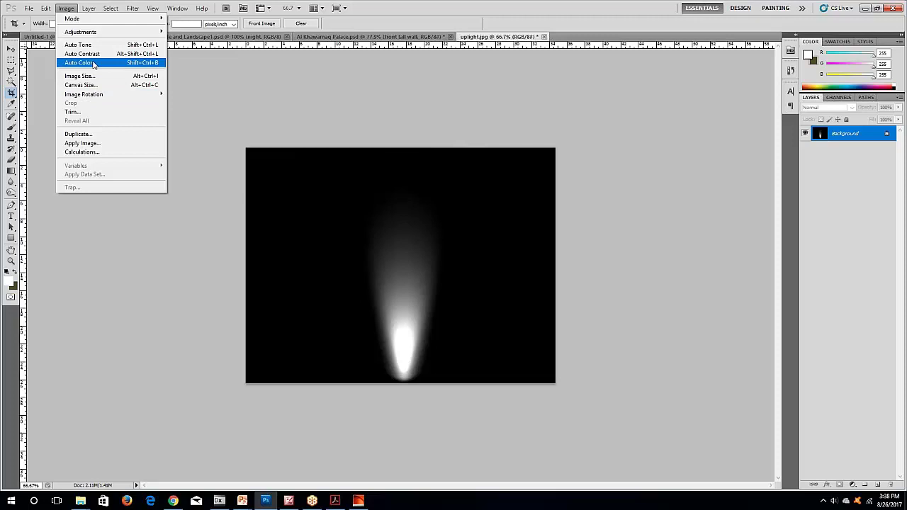
mouse_move(96, 34)
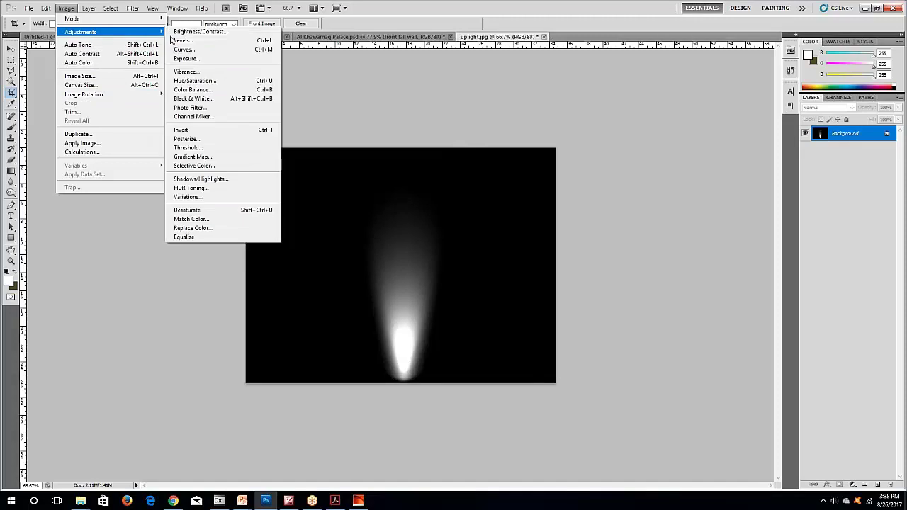
click(217, 132)
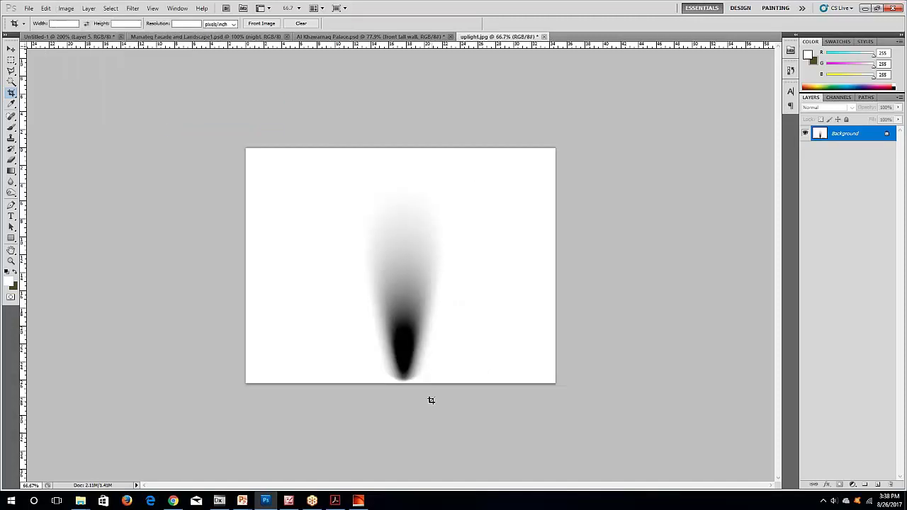
Convert the background to Layer 0 and define the image as brush preset 'uplight.jpg'.
double_click(866, 139)
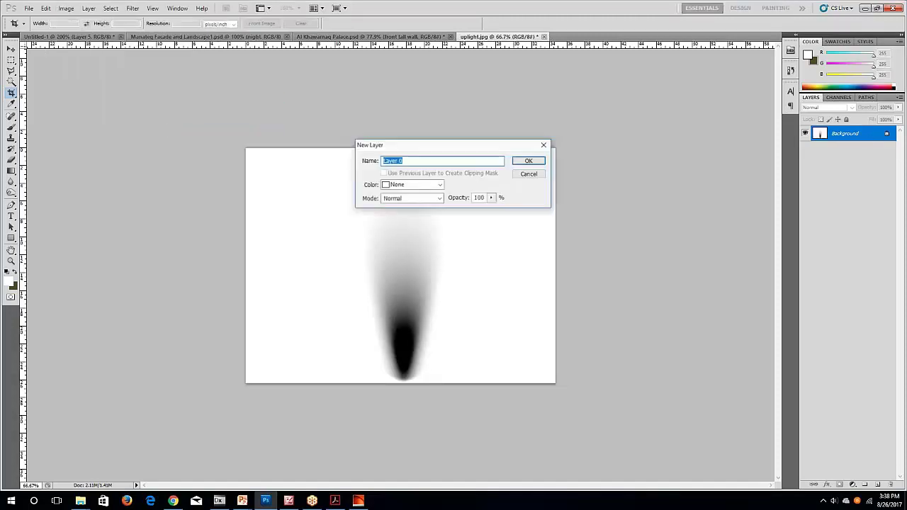
click(531, 159)
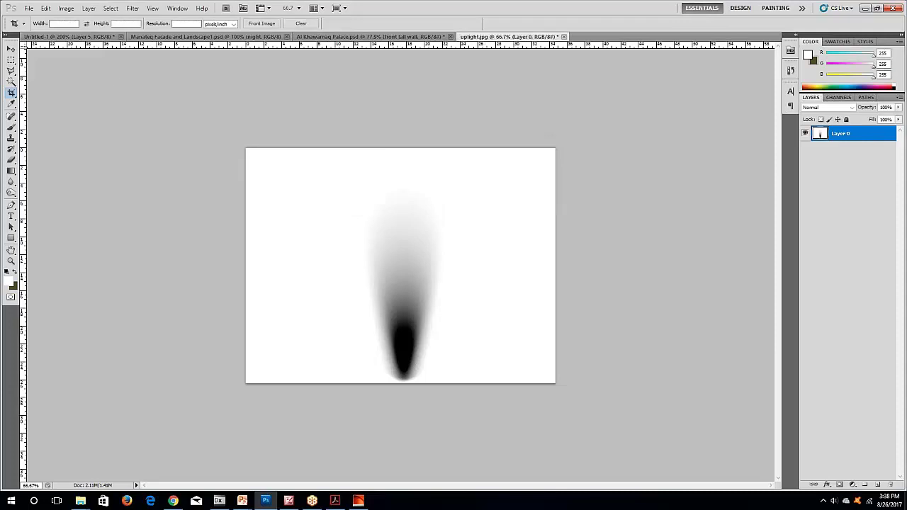
click(30, 9)
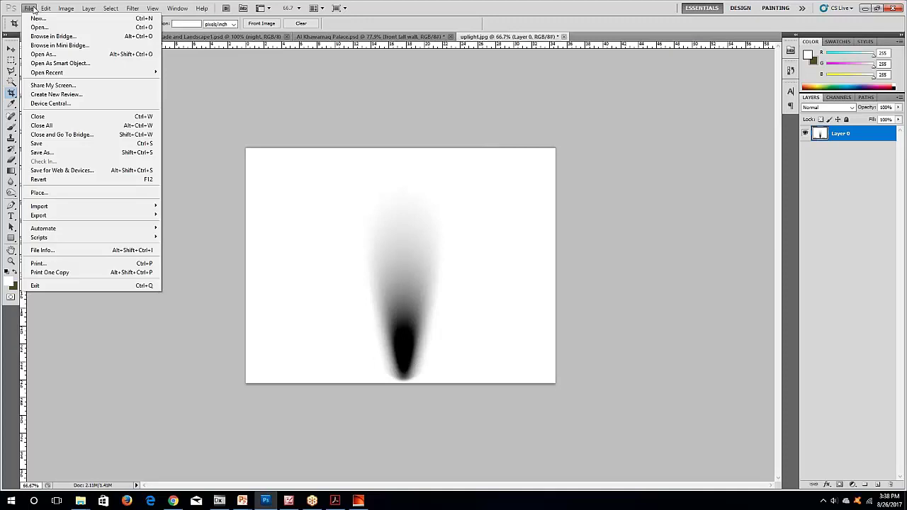
mouse_move(40, 10)
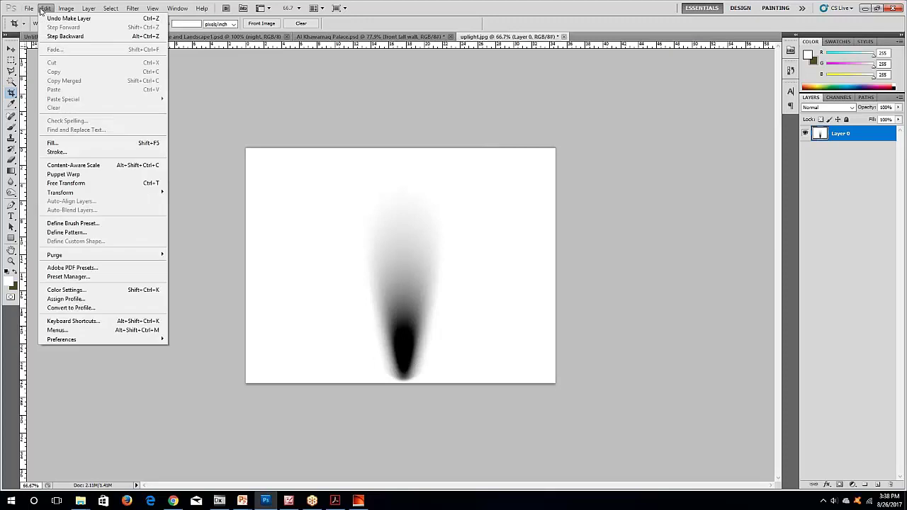
click(92, 224)
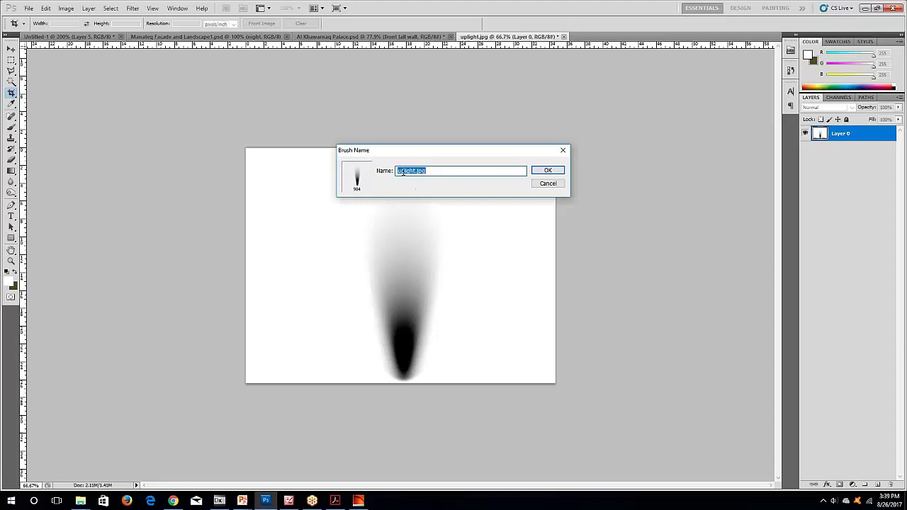
click(546, 170)
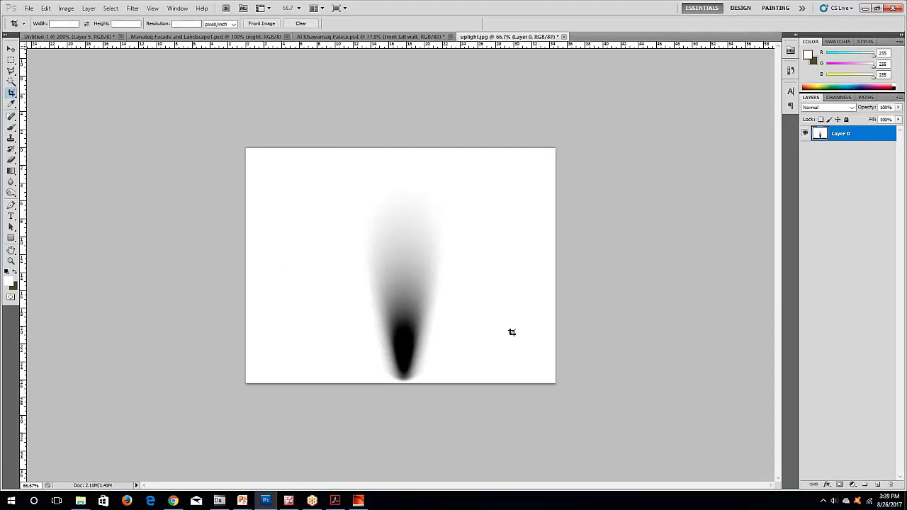
Select the Brush tool with a 100 px soft tip and dark olive as the foreground colour.
click(11, 128)
click(47, 24)
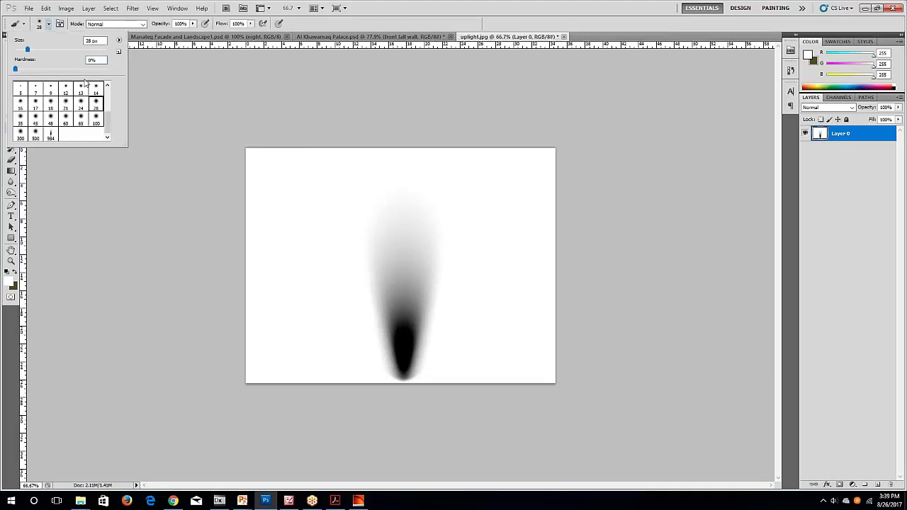
click(96, 119)
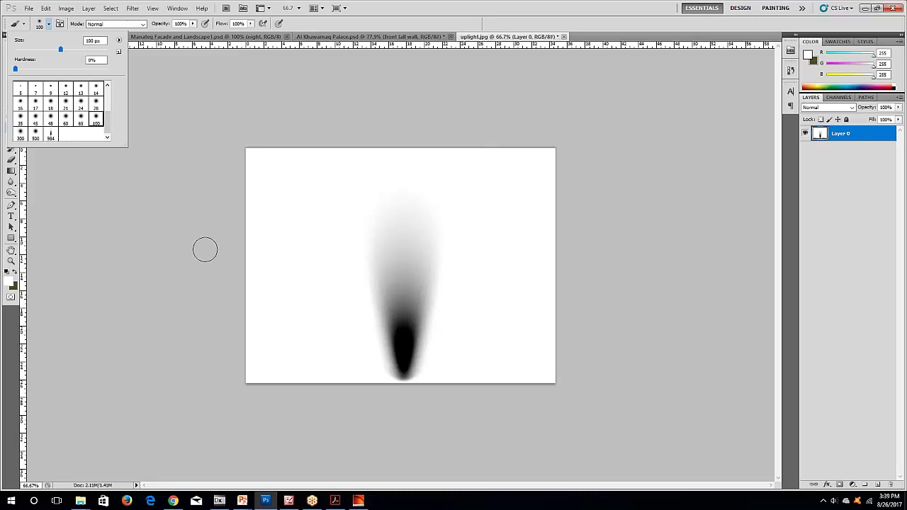
click(14, 274)
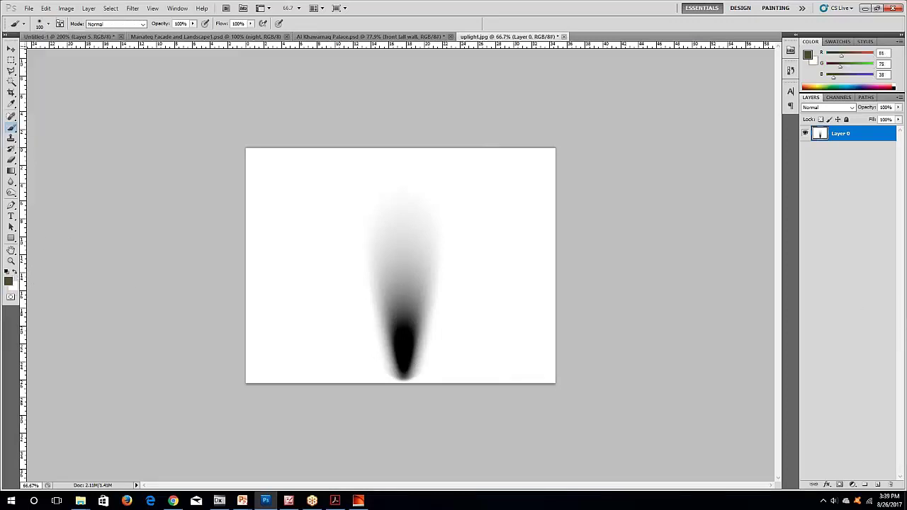
Add Layer 1 filled with dark olive (R81 G75 B38) and pick the 984 px uplight brush.
click(883, 472)
click(879, 484)
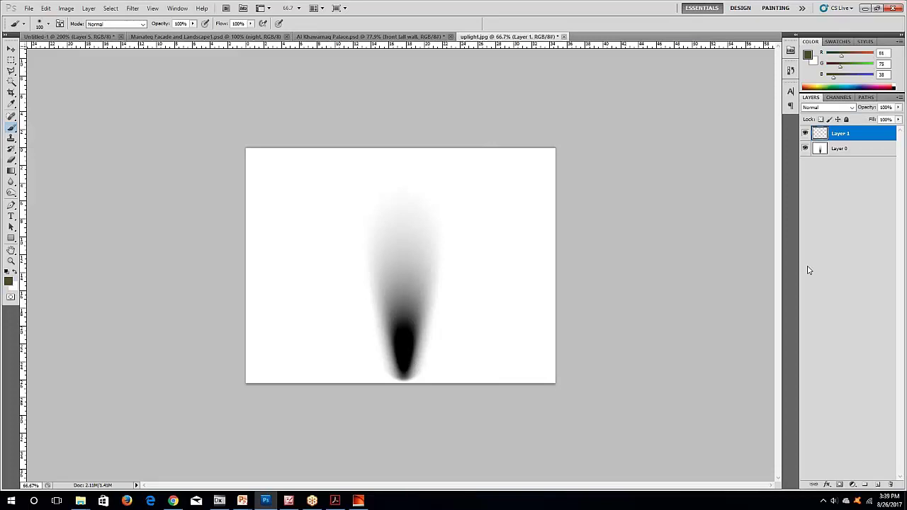
key(alt+BackSpace)
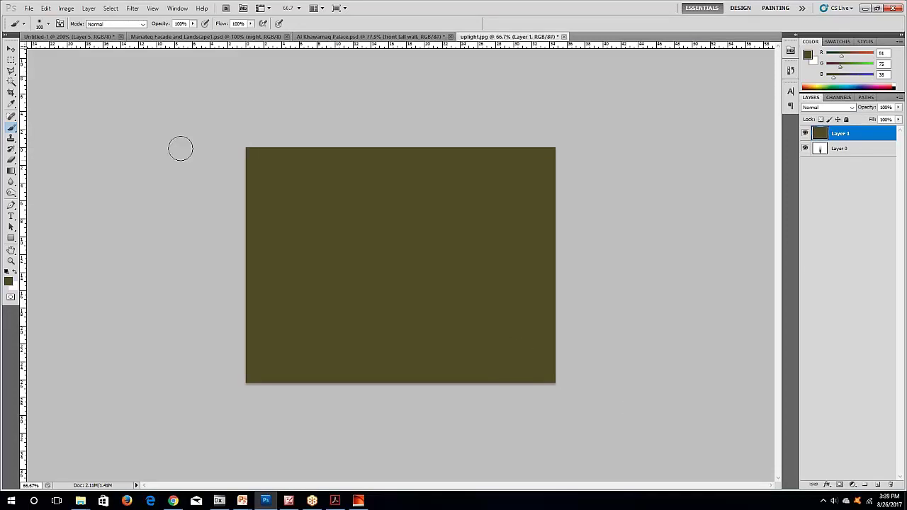
click(45, 26)
click(51, 135)
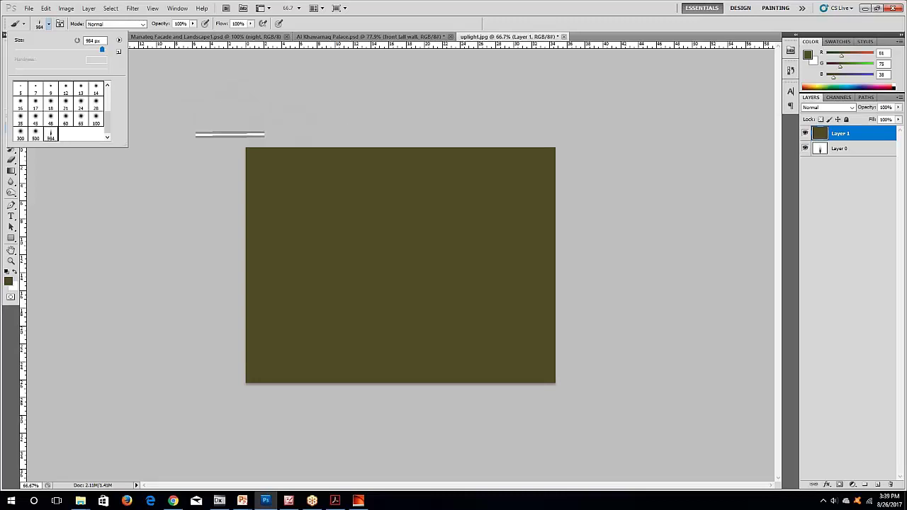
Switch to white and stamp two large uplight cones on the olive layer.
click(15, 273)
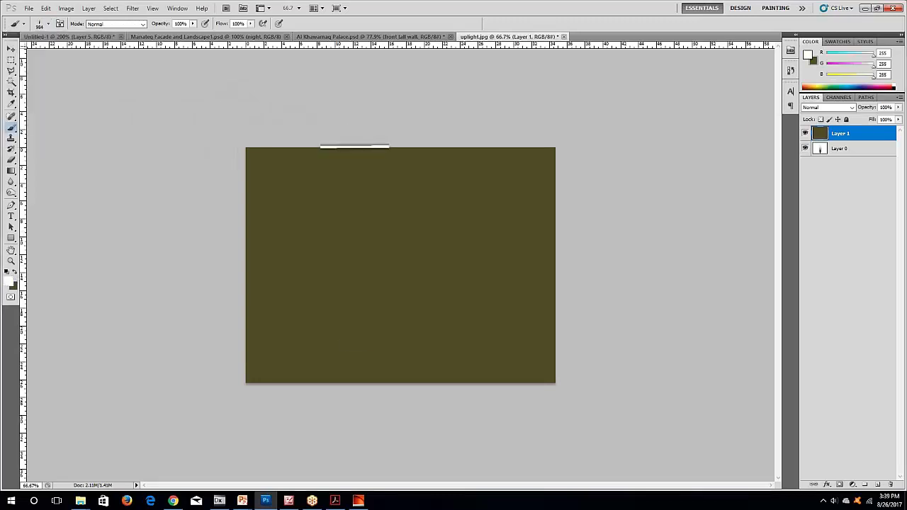
click(355, 147)
click(475, 147)
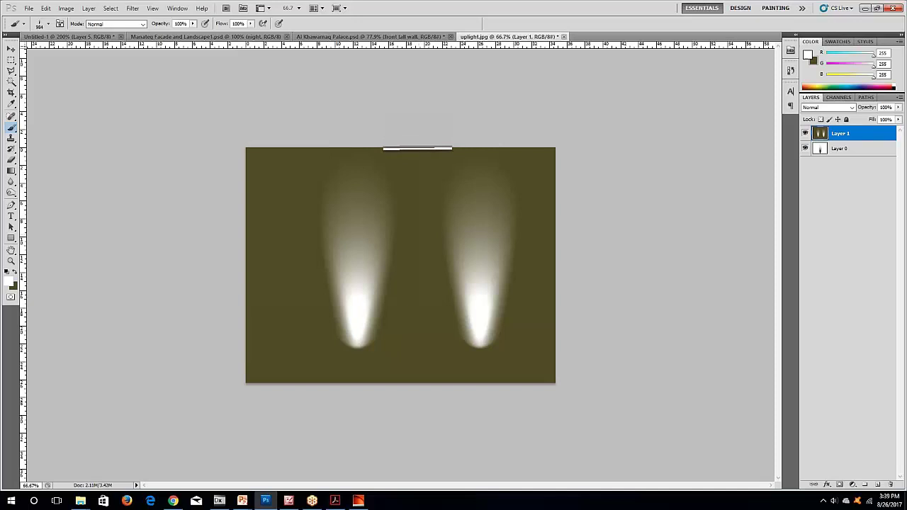
Set the brush mode to Luminosity, restore Layer 1 above Layer 0, and shrink the brush.
key(shift+alt+y)
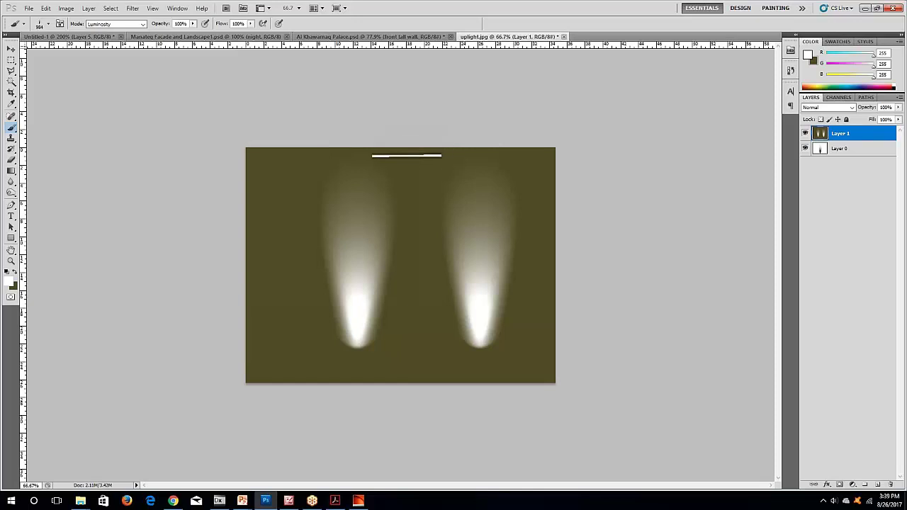
key(ctrl+bracketleft)
drag(849, 137, 848, 162)
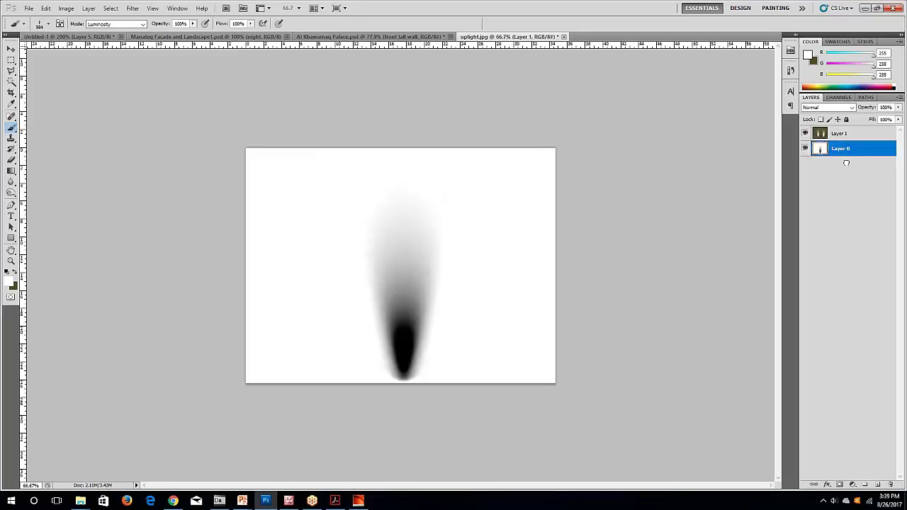
key(bracketleft)
key(bracketleft)
key(bracketleft)
key(bracketleft)
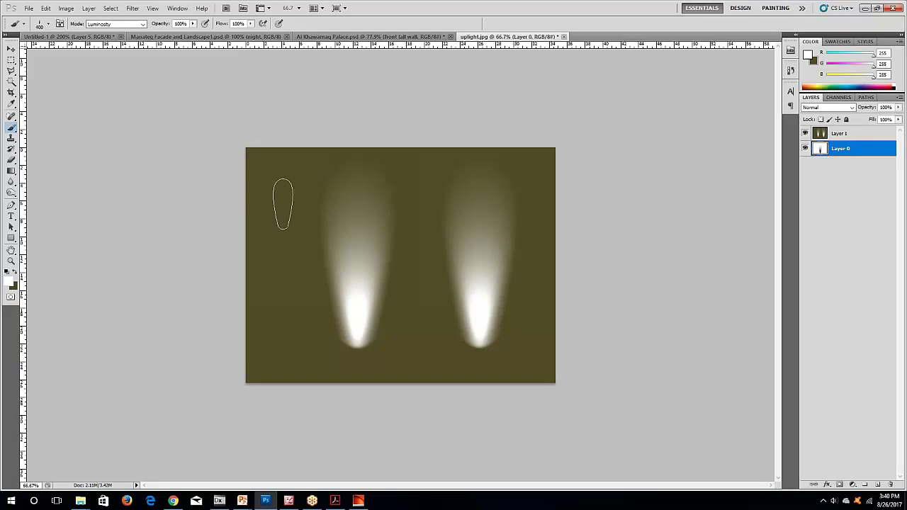
click(843, 136)
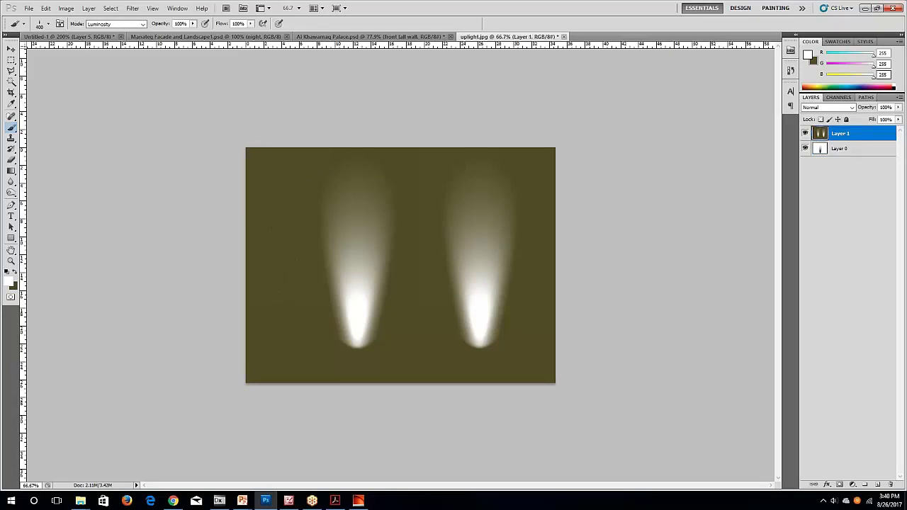
click(837, 149)
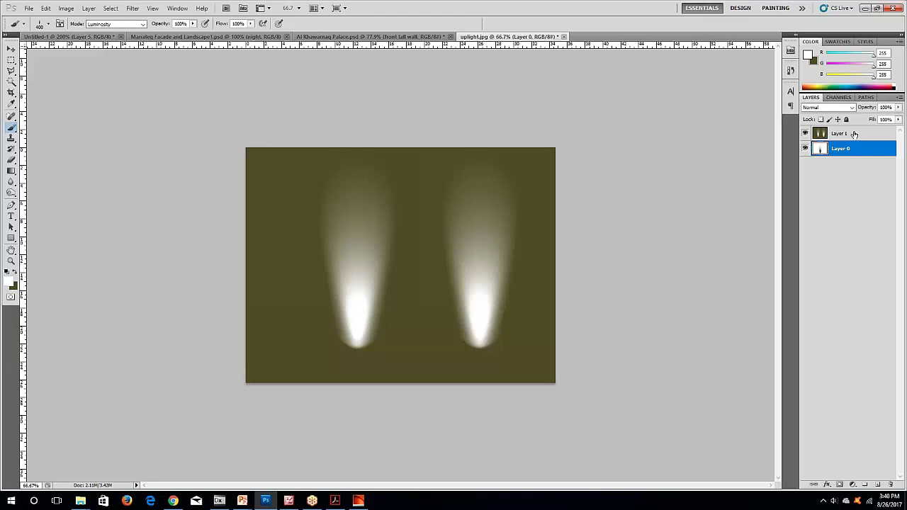
Stamp eleven smaller uplights on Layer 1 across the lower, middle and top of the canvas.
click(851, 134)
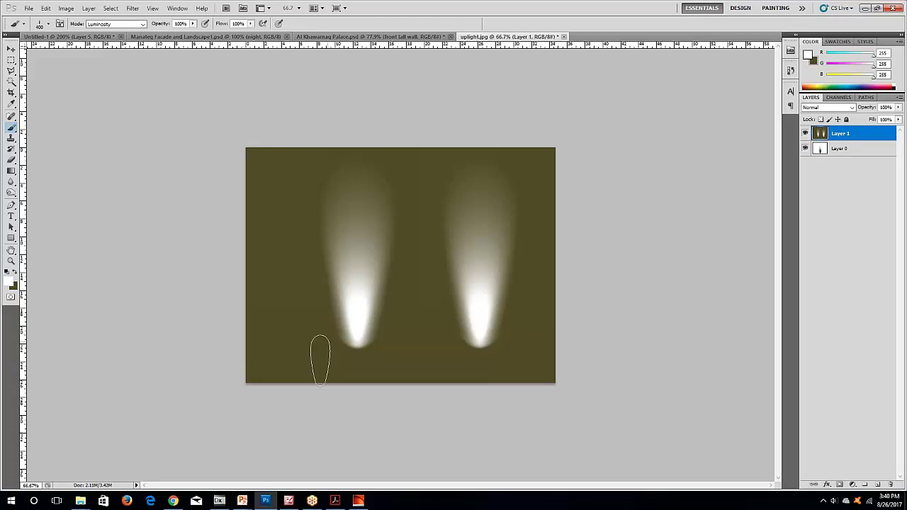
click(275, 329)
click(310, 338)
click(417, 327)
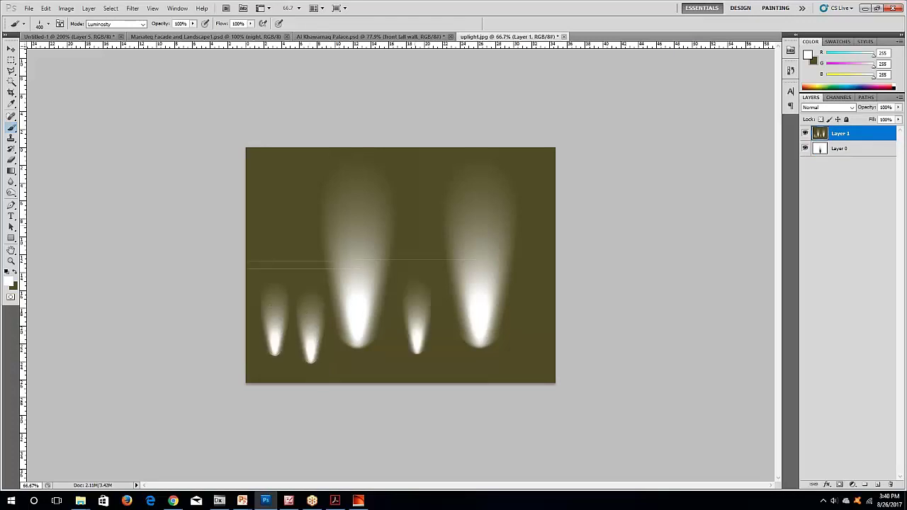
click(417, 205)
click(527, 205)
click(528, 311)
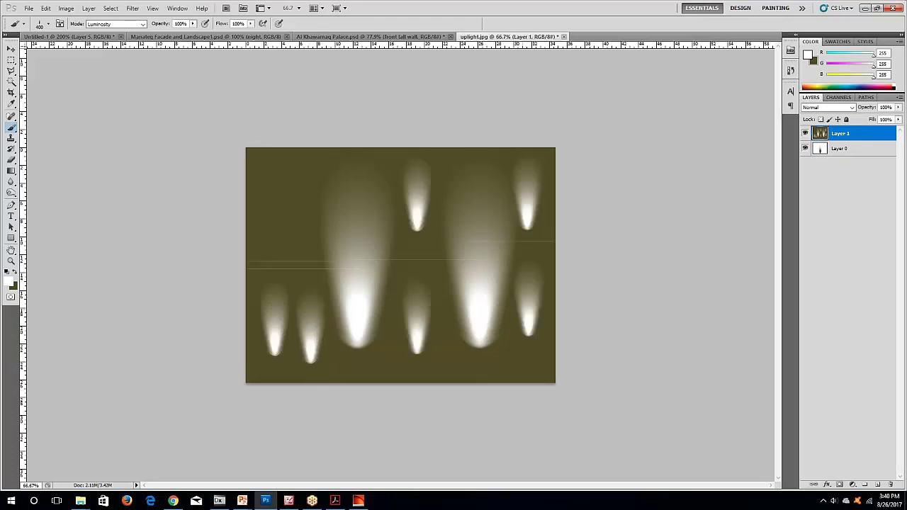
click(503, 340)
click(285, 214)
click(320, 231)
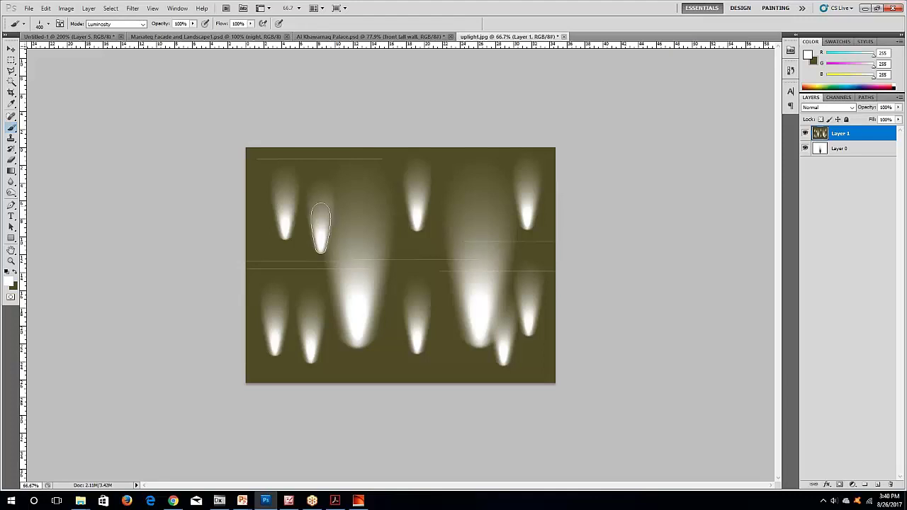
click(398, 251)
click(428, 253)
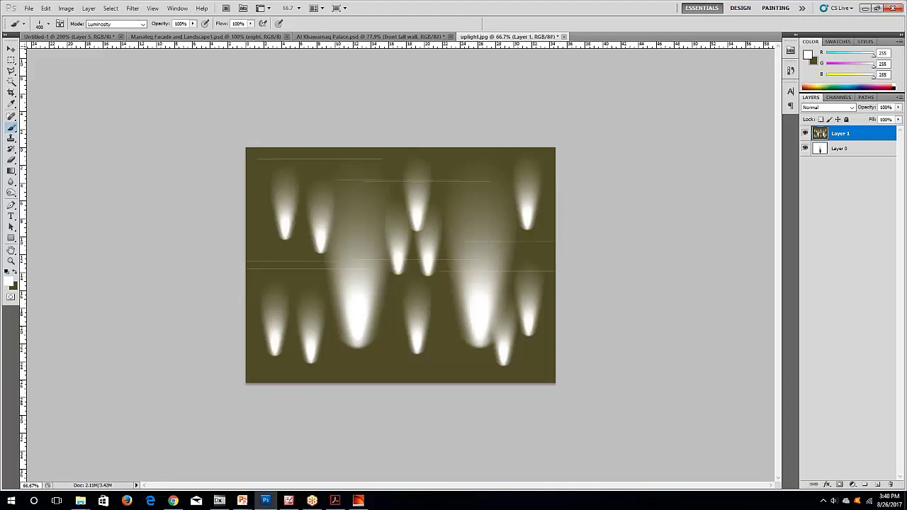
click(266, 501)
click(267, 501)
In the Al Khawarnaq Palace document, frame the entrance and add a new layer above front tall wall.
key(ctrl+shift+Tab)
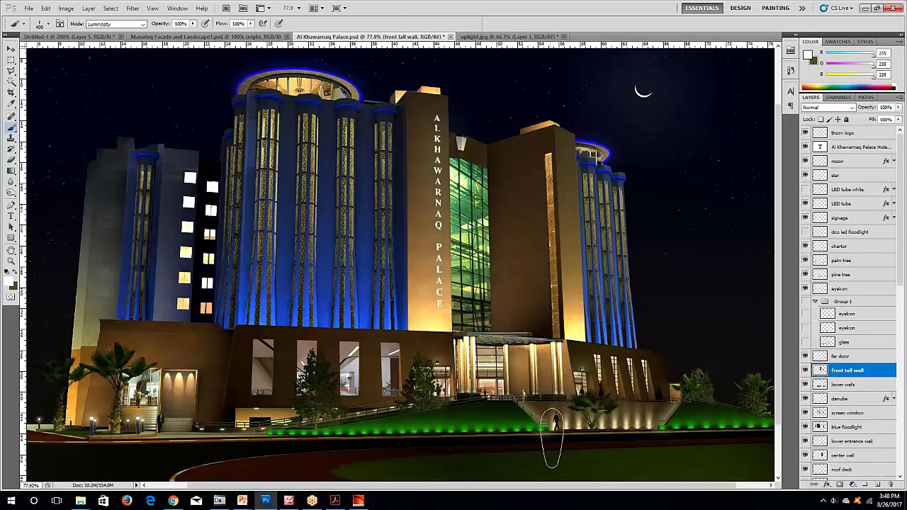
scroll(654, 427, up, 3)
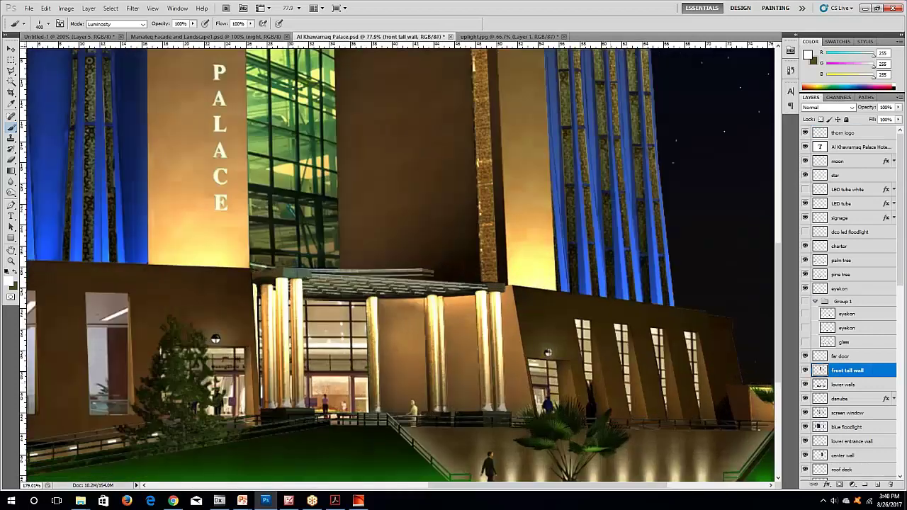
drag(507, 329, 307, 137)
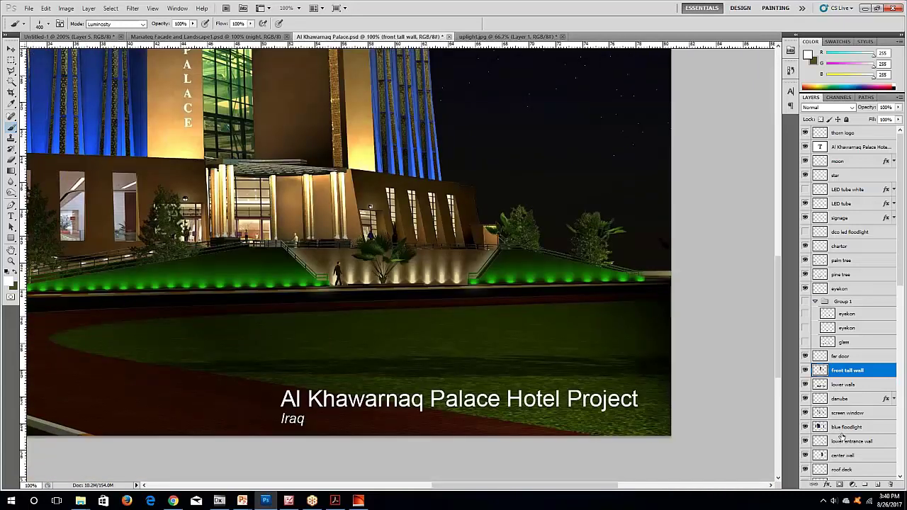
click(890, 485)
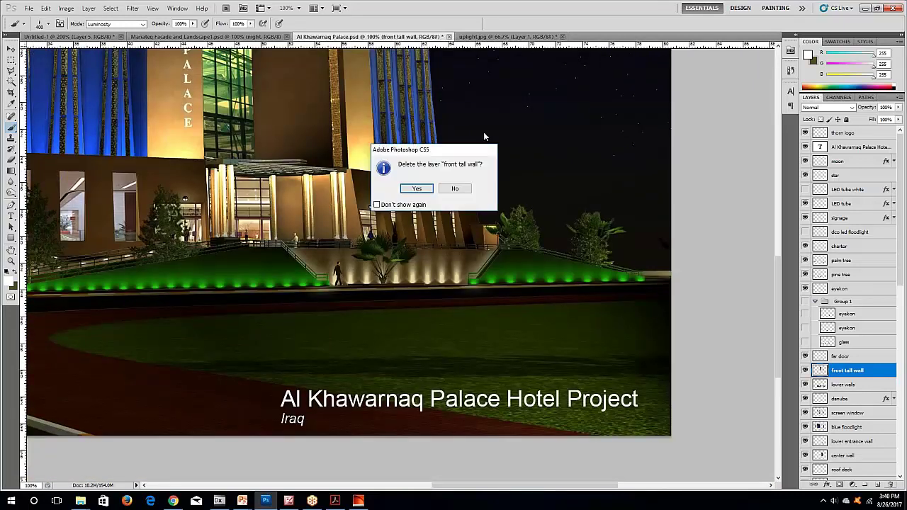
click(456, 190)
click(878, 485)
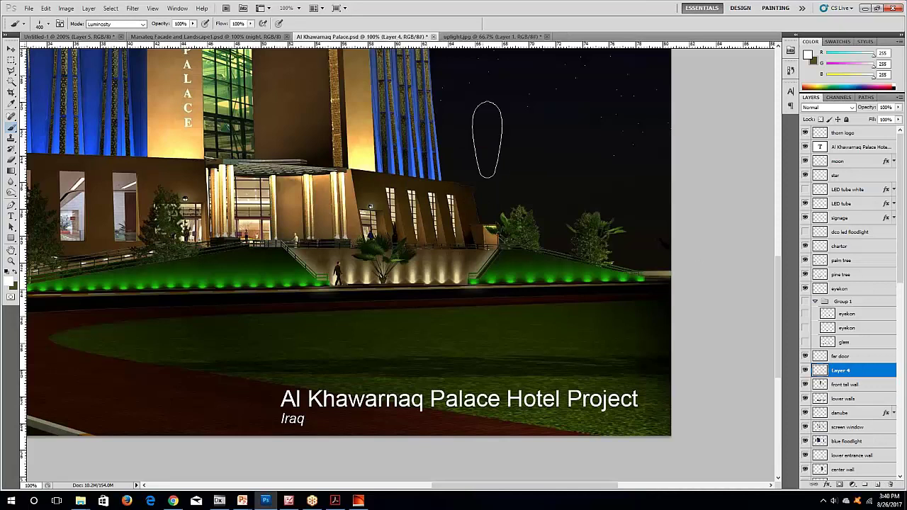
Stamp six uplight glows along the facade above the entrance canopy.
click(511, 168)
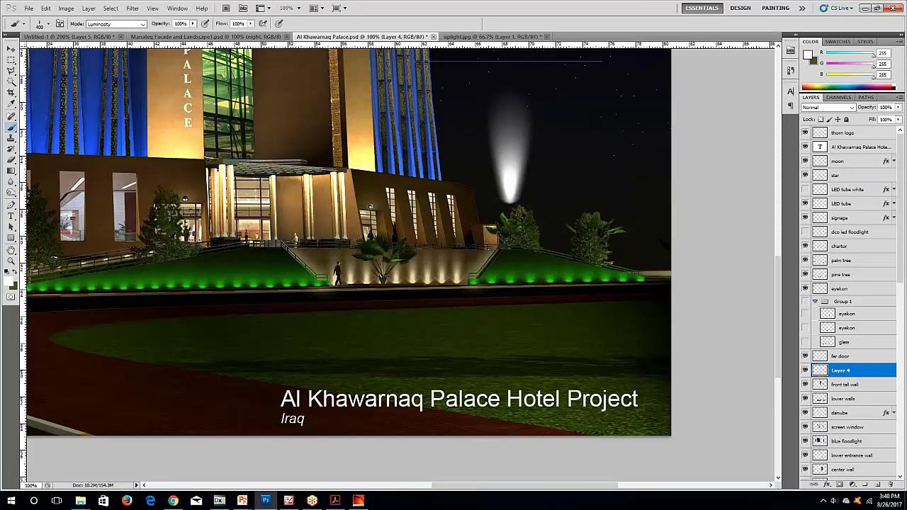
key(ctrl+minus)
click(508, 193)
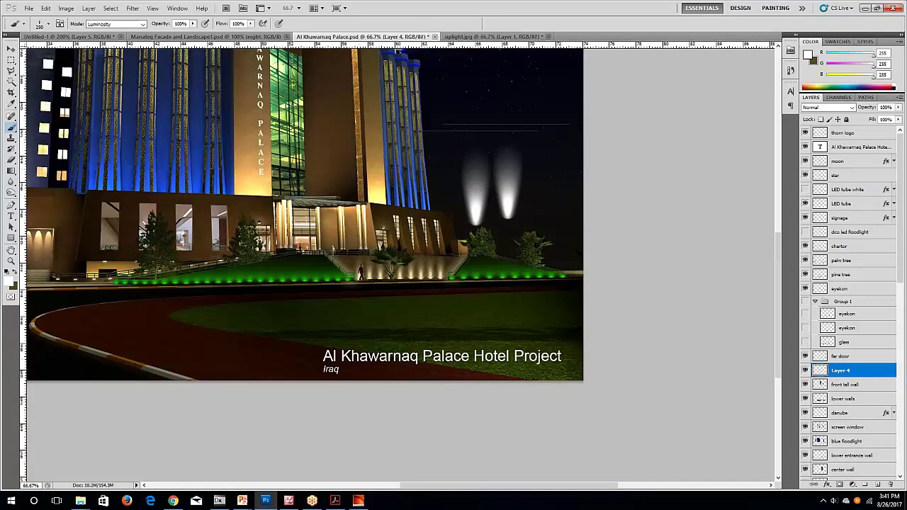
click(351, 181)
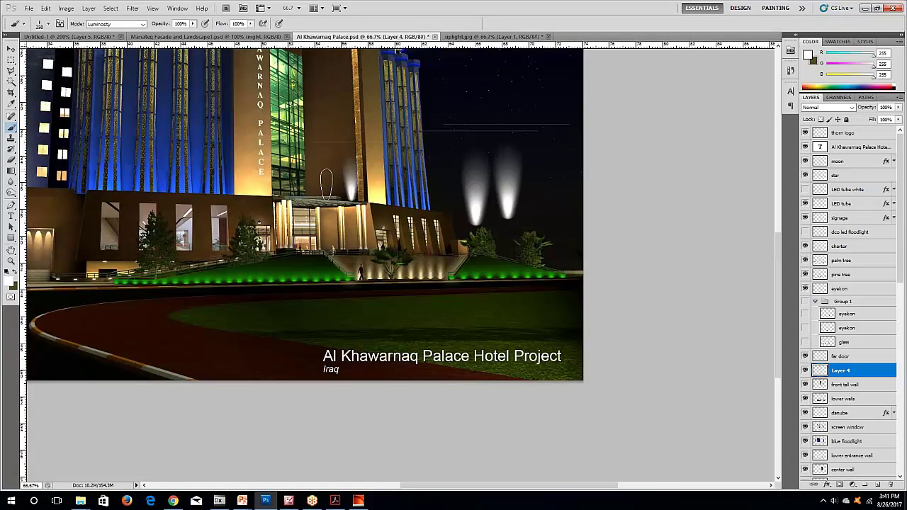
click(337, 183)
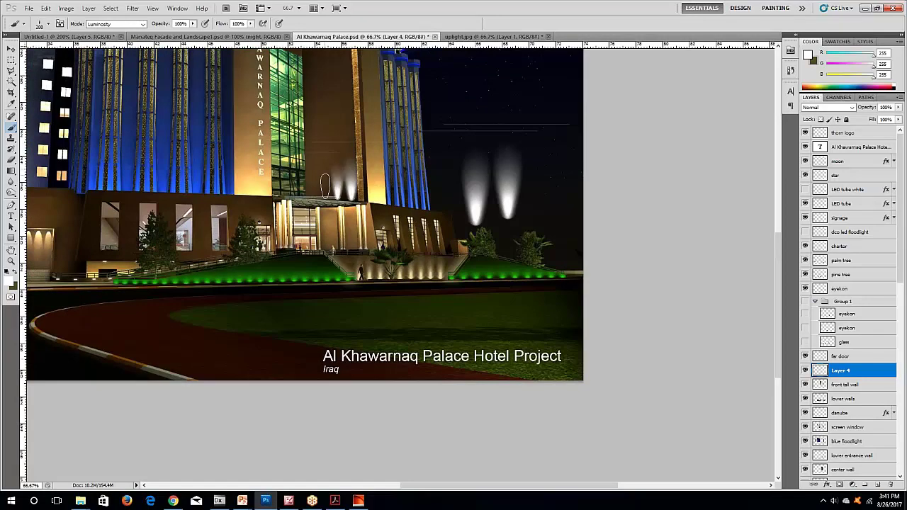
click(327, 185)
click(318, 184)
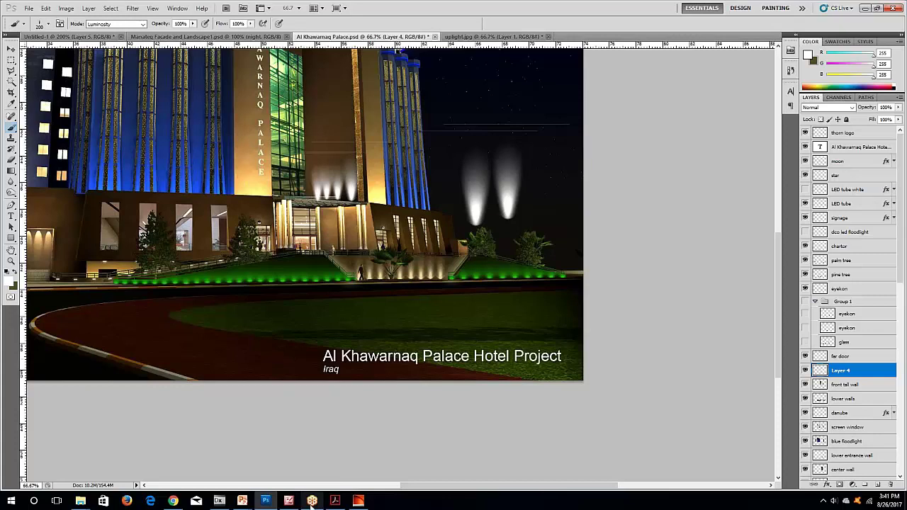
click(368, 503)
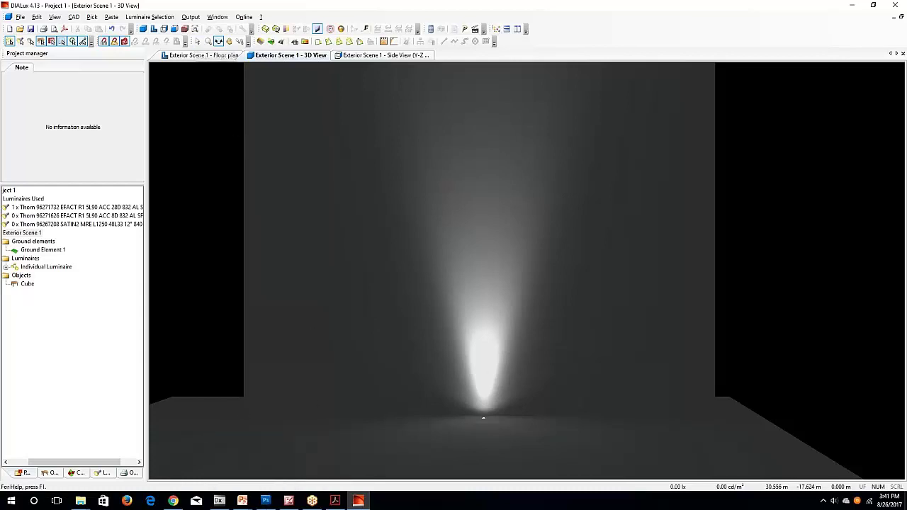
Replace the selected uplight with the SATIN2 linear luminaire, discarding the old calculation results.
click(197, 41)
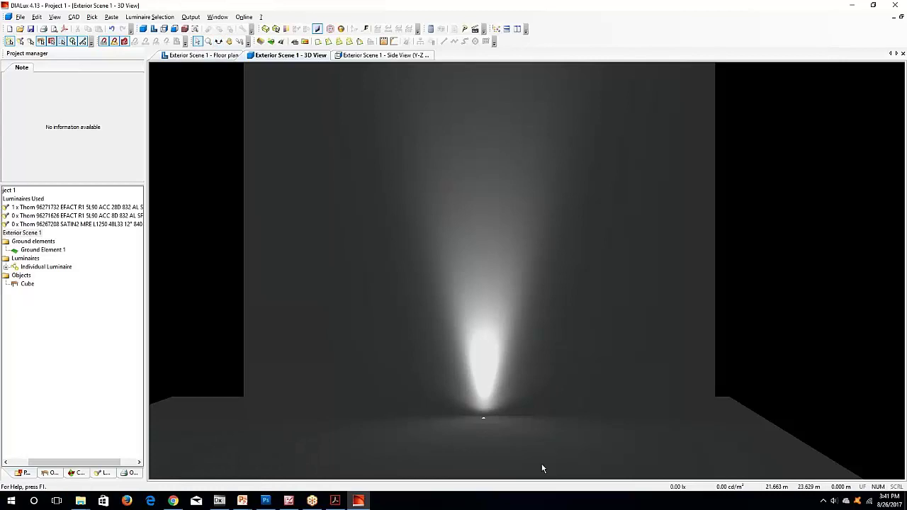
click(483, 421)
click(88, 84)
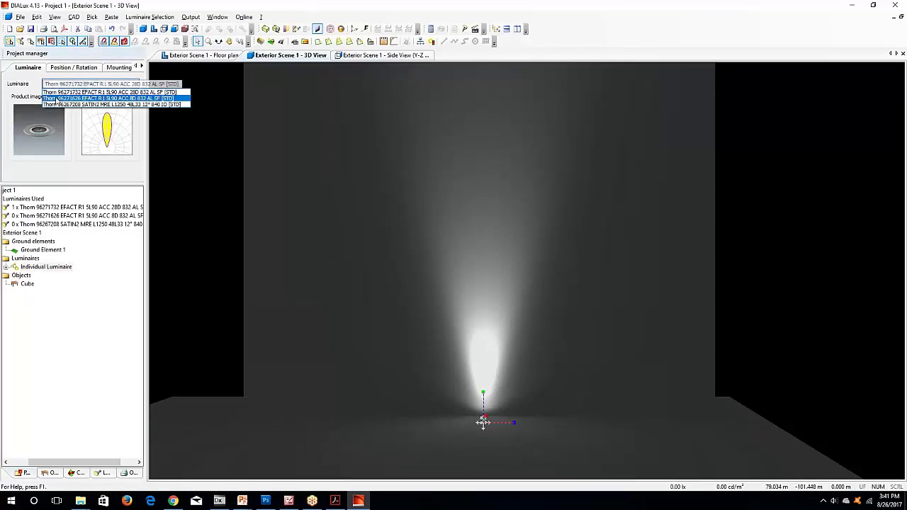
click(85, 104)
click(455, 288)
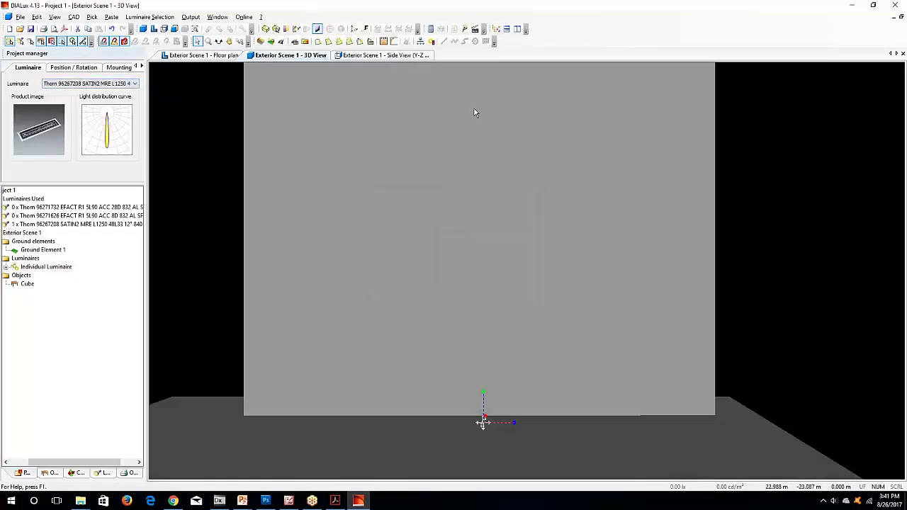
Rotate the SATIN2 luminaire 90° in the floor plan to lie horizontal, then calculate Exterior Scene 1.
click(223, 58)
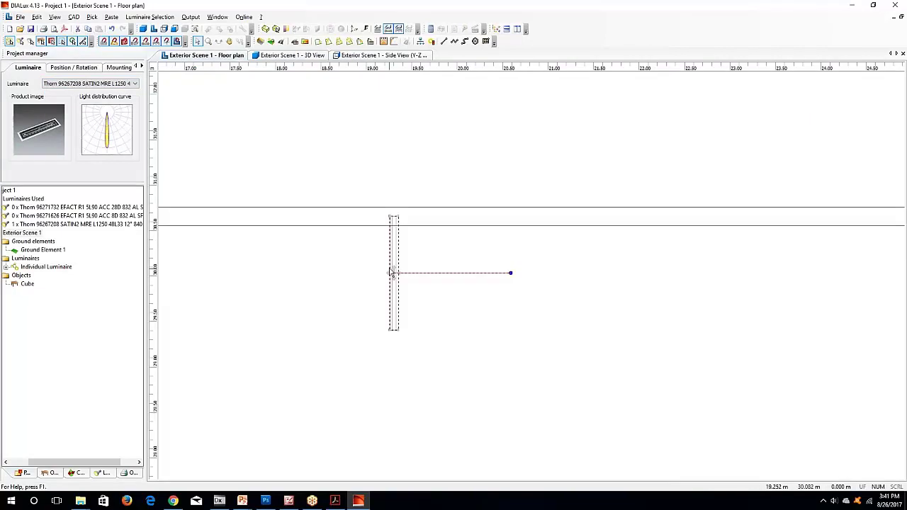
drag(507, 257, 383, 188)
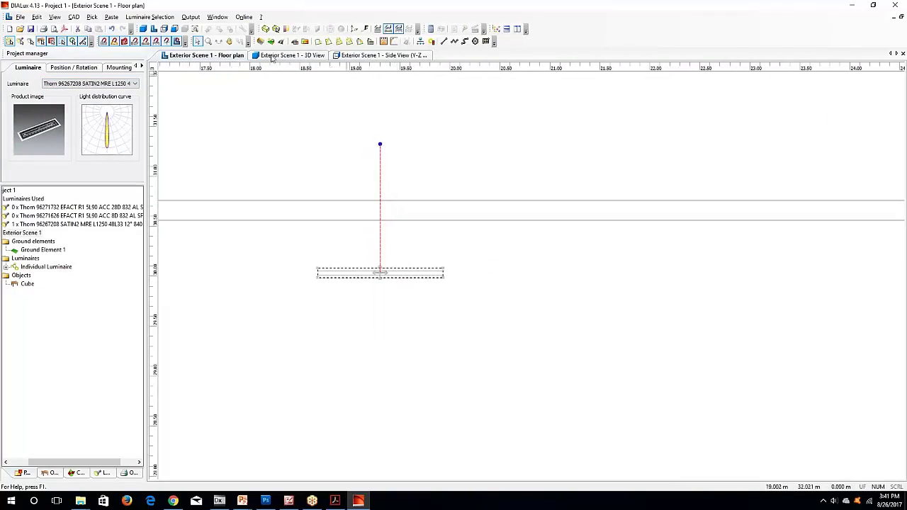
click(274, 56)
click(423, 29)
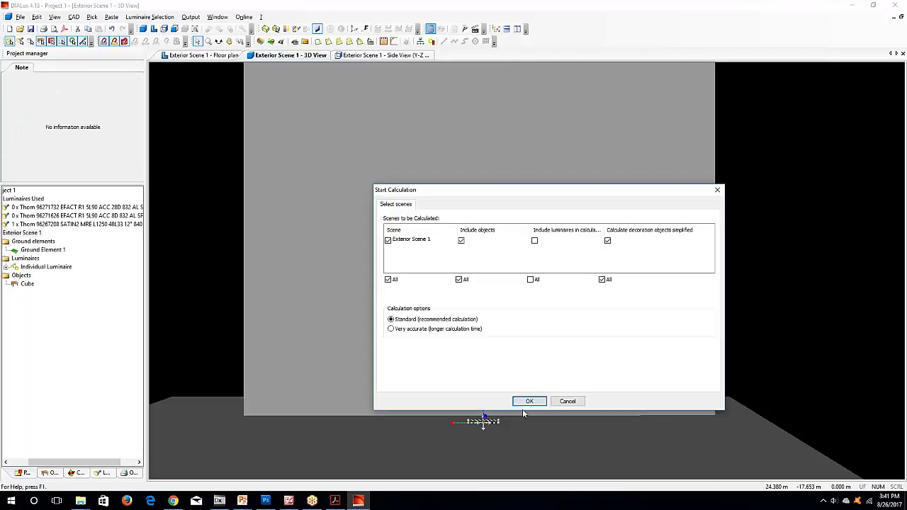
click(522, 403)
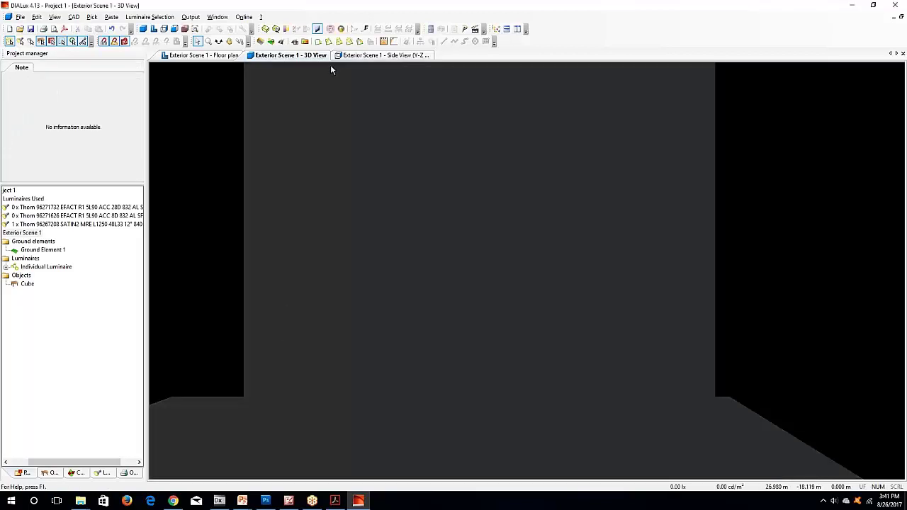
Set the luminaire's X rotation to 180° and move it down to ground level at the wall.
click(375, 56)
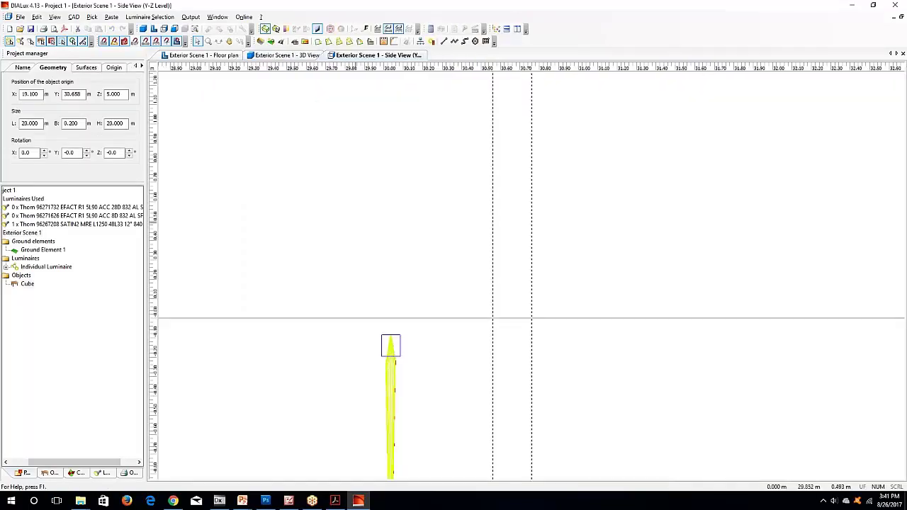
click(413, 331)
click(73, 67)
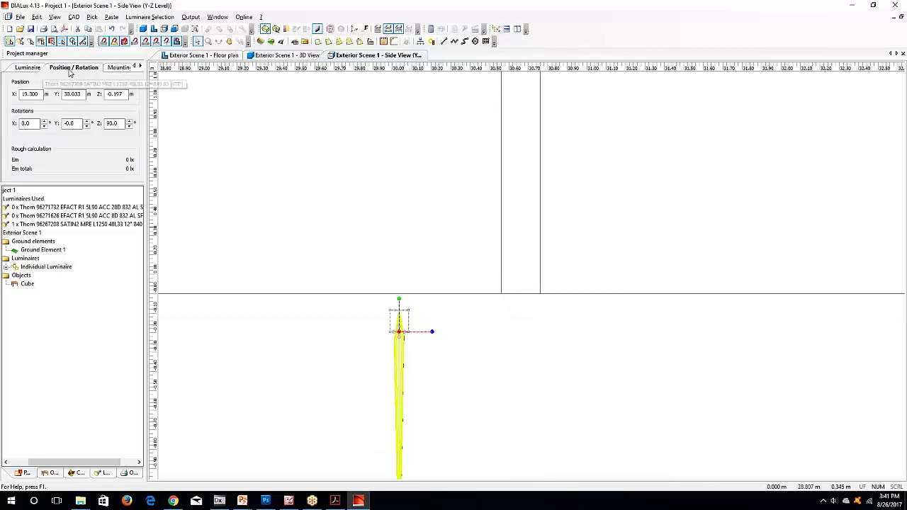
drag(32, 123, 4, 123)
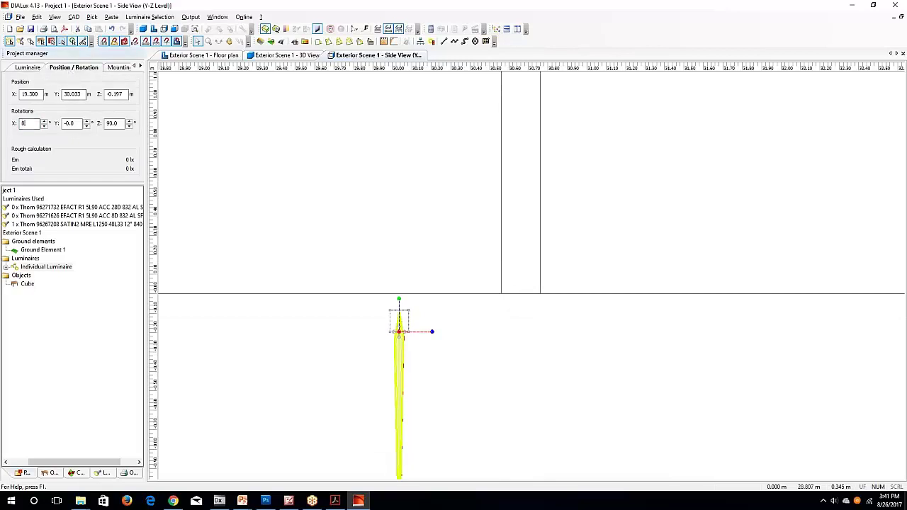
key(BackSpace)
text(180)
key(Return)
click(463, 292)
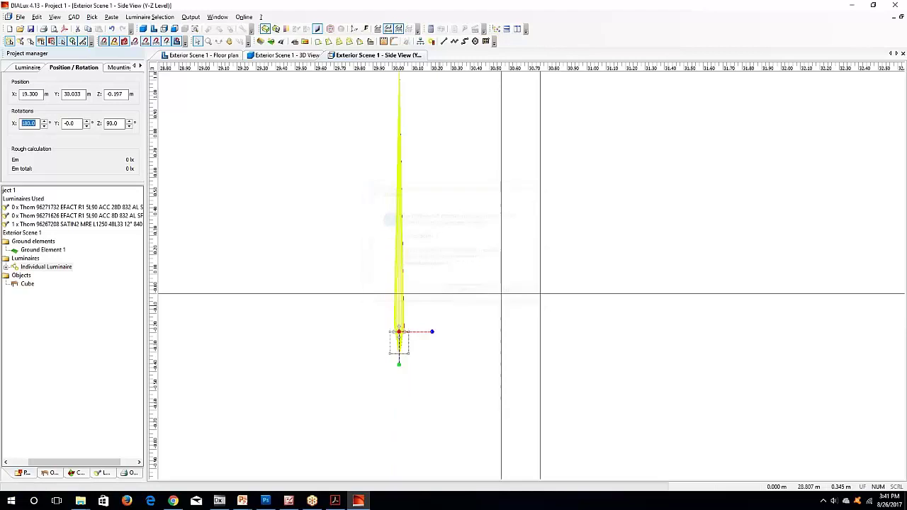
drag(431, 291, 431, 292)
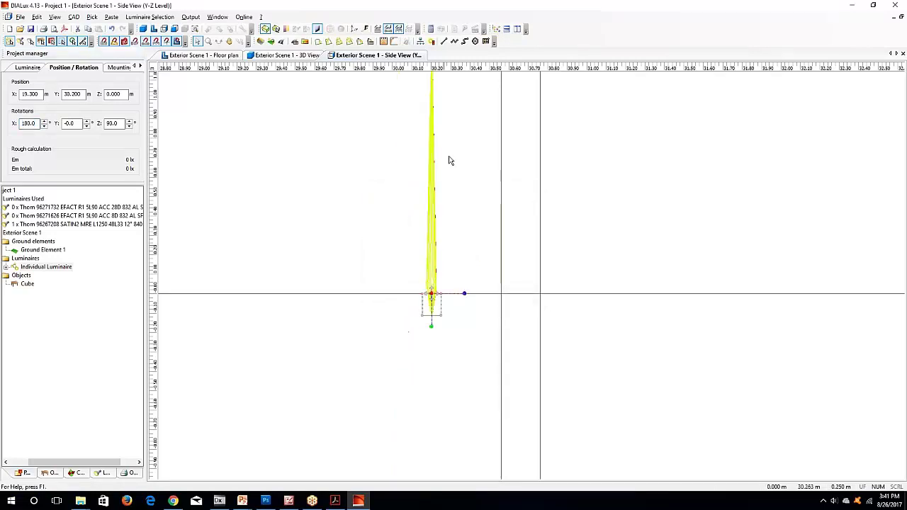
key(ctrl+Tab)
Run the calculation and zoom and pan the 3D view onto the tall white cone on the wall.
click(429, 32)
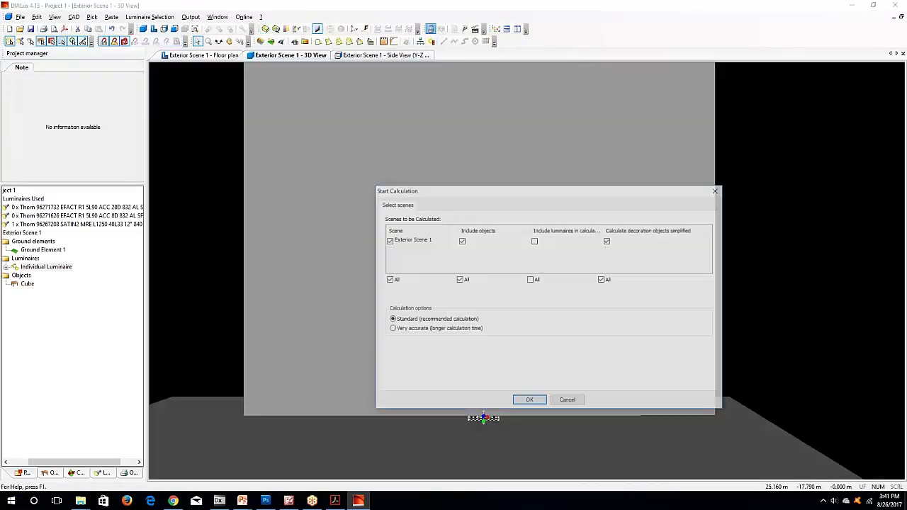
key(Return)
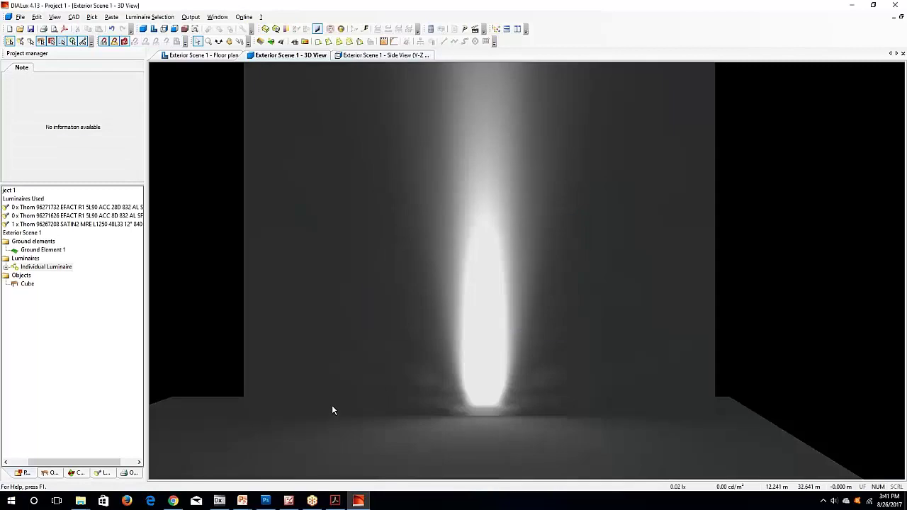
scroll(290, 354, down, 2)
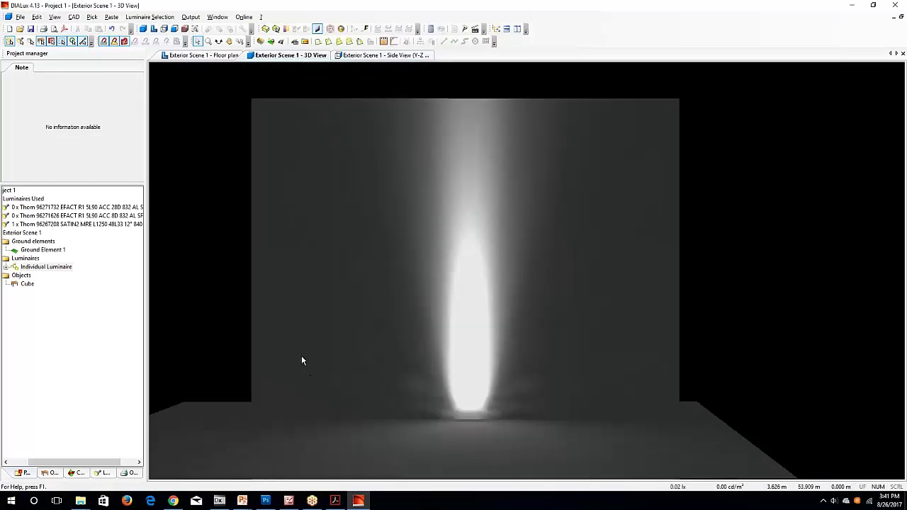
scroll(298, 354, up, 3)
scroll(433, 431, up, 2)
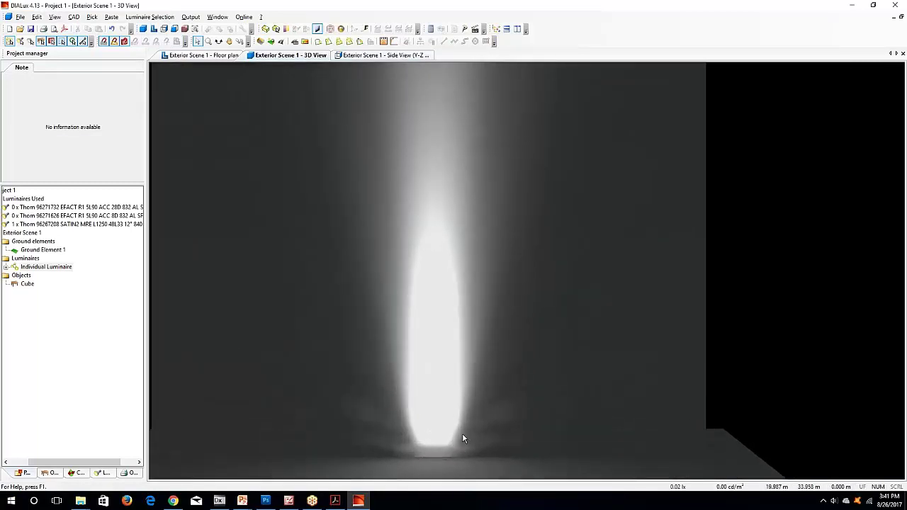
drag(358, 416, 411, 393)
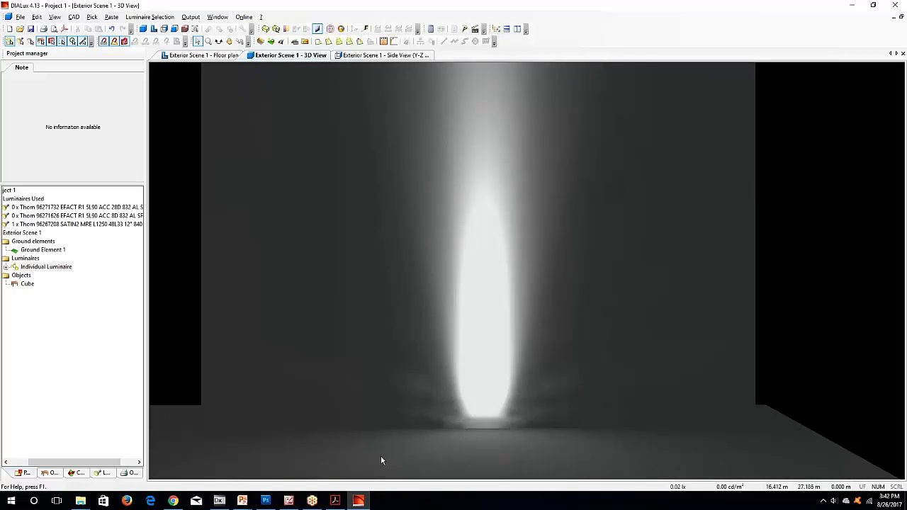
click(282, 504)
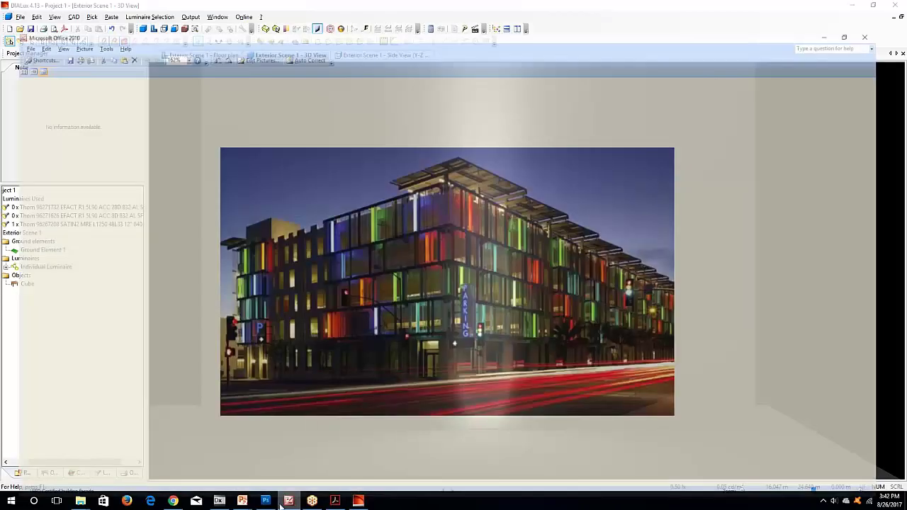
click(359, 502)
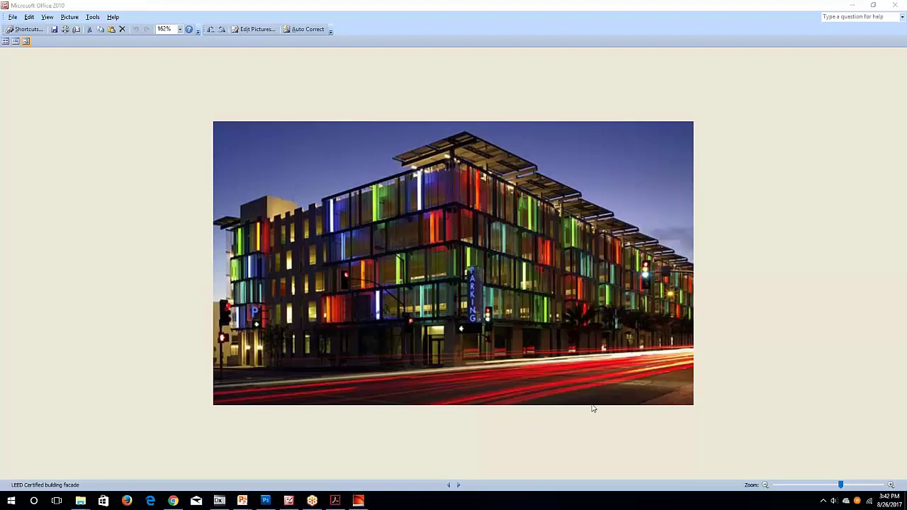
click(359, 502)
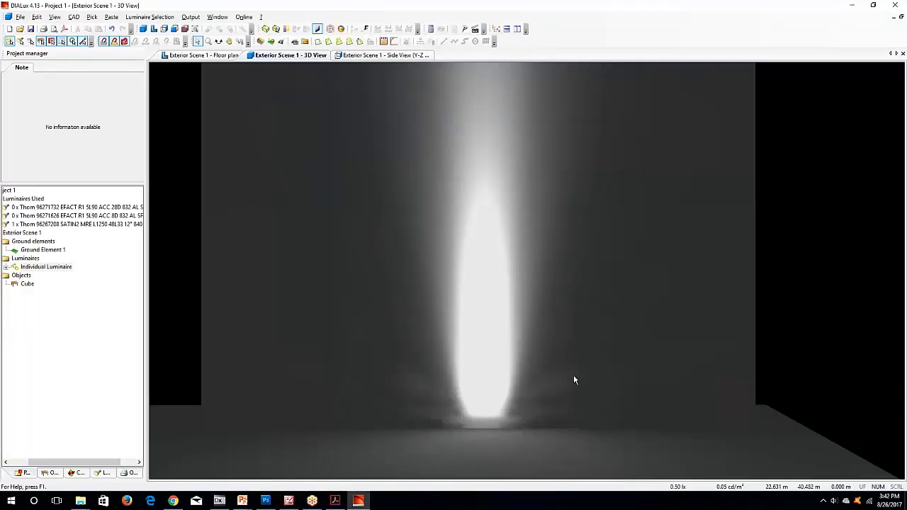
Switch to Photoshop to show the palace night render with its uplight glows.
click(265, 501)
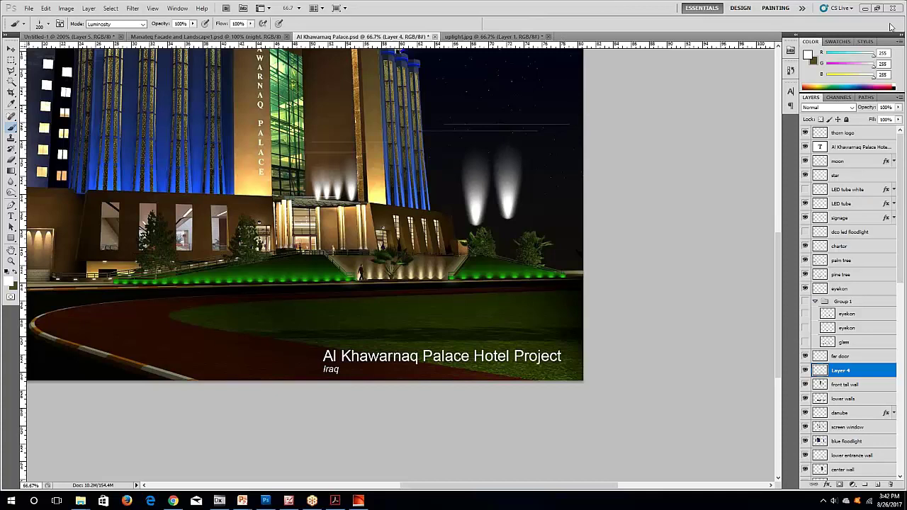
mouse_move(243, 501)
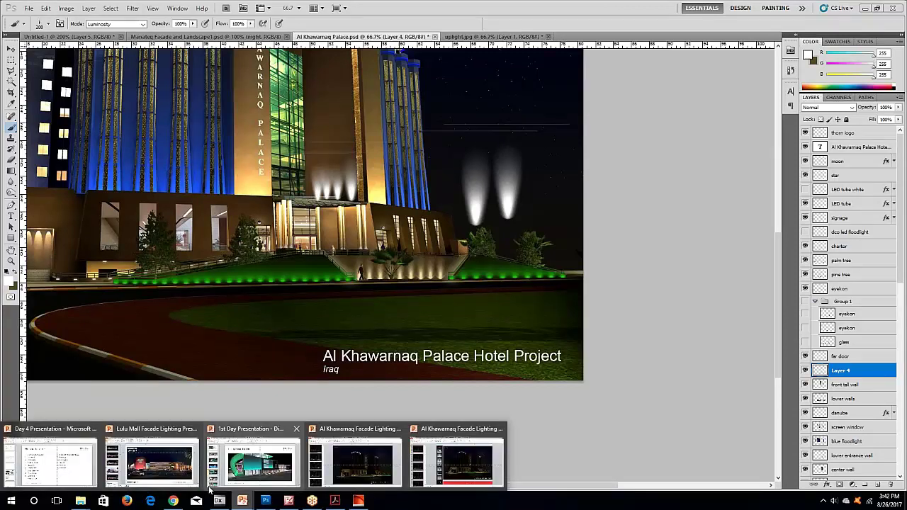